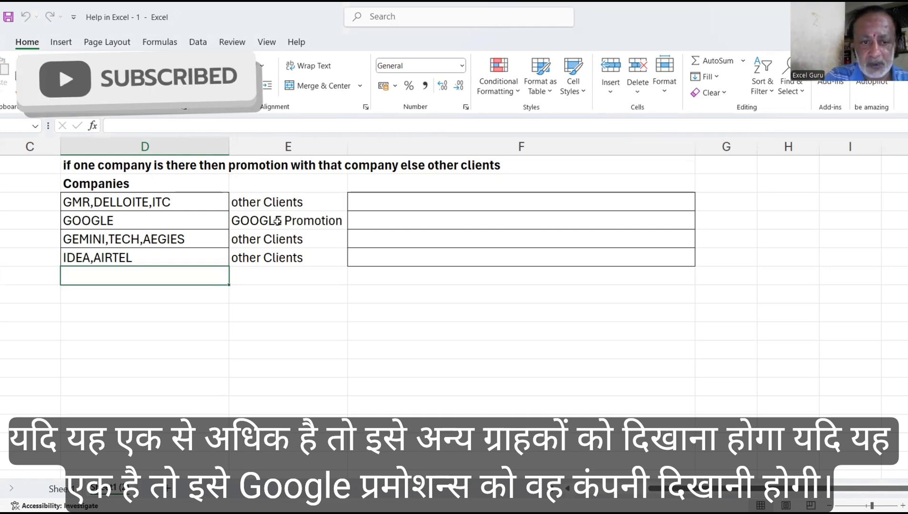
# - In F12, begin a MID formula whose text argument is SUBSTITUTE(","&D12,",",REPT(" ",255))
pyautogui.click(373, 202)
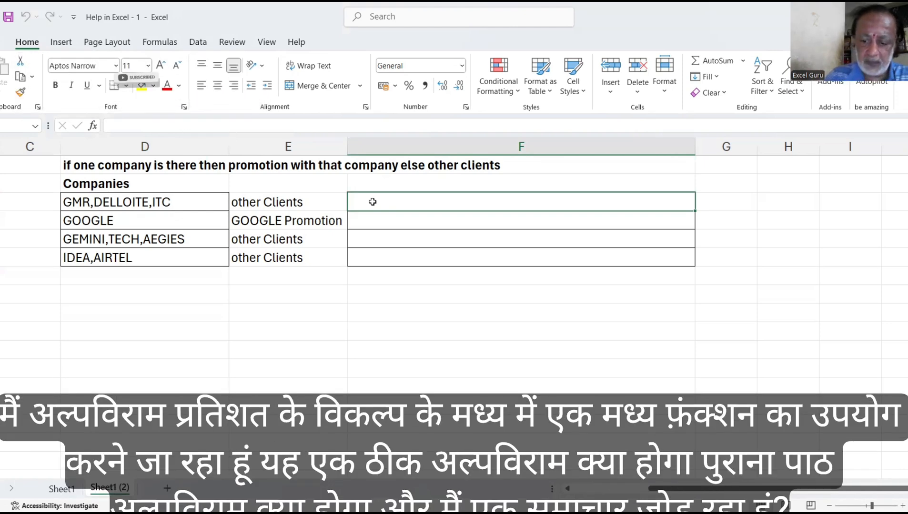
pyautogui.write('=')
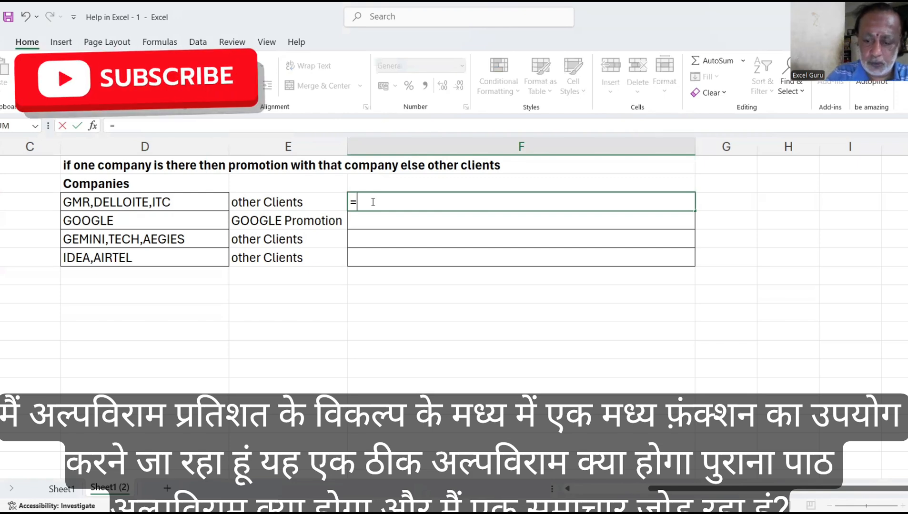
pyautogui.write('MID(SUBSTITUTE(","')
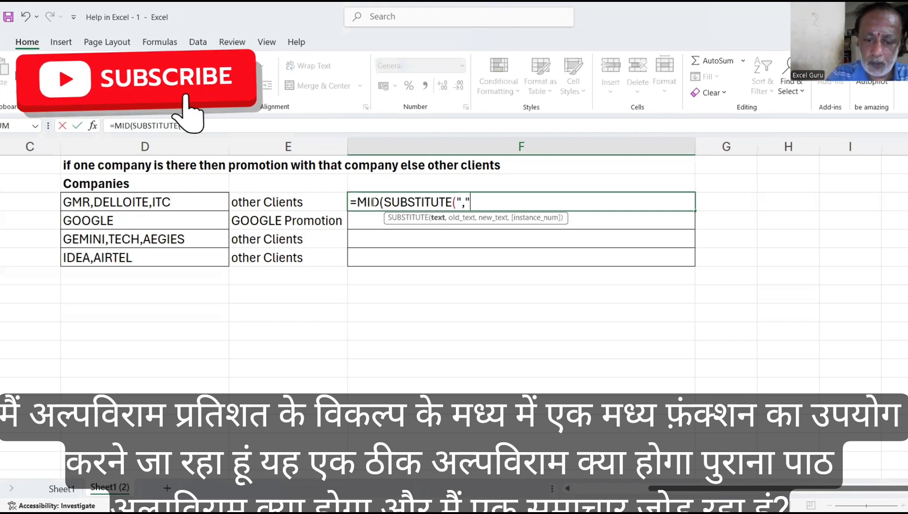
pyautogui.write('&')
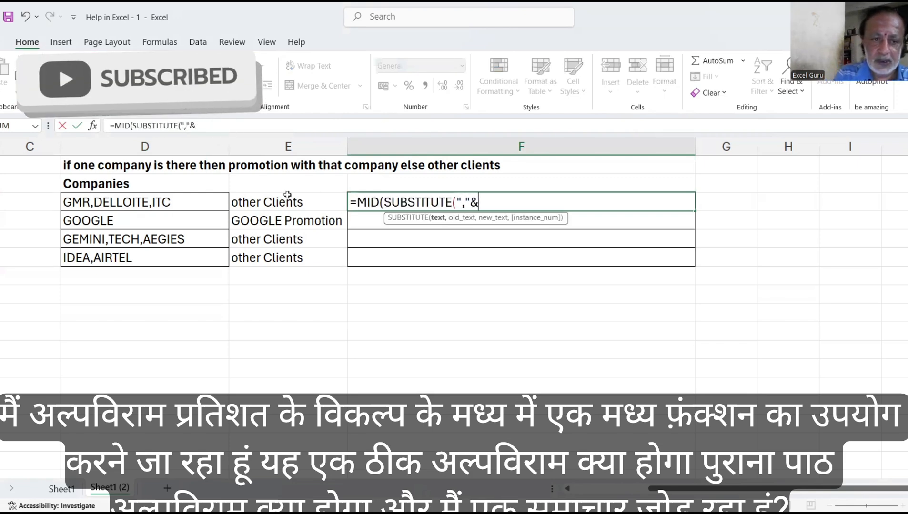
pyautogui.click(204, 203)
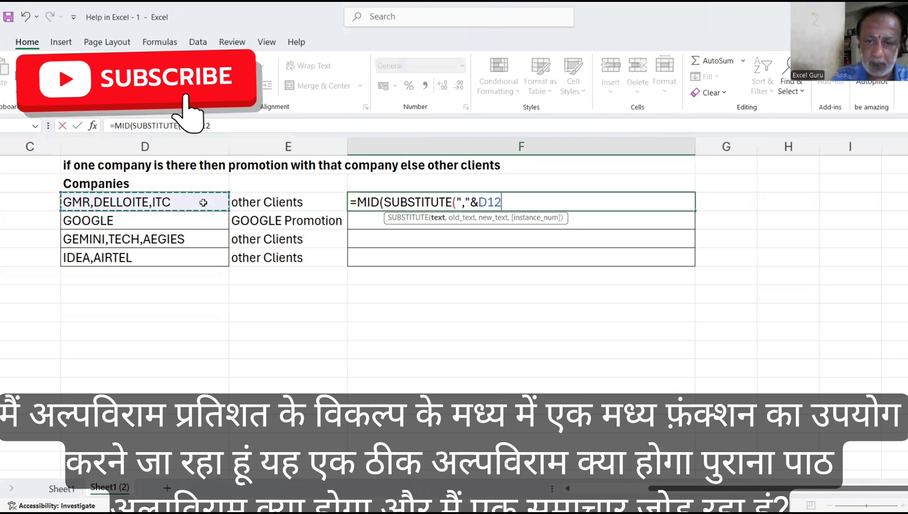
pyautogui.write(',')
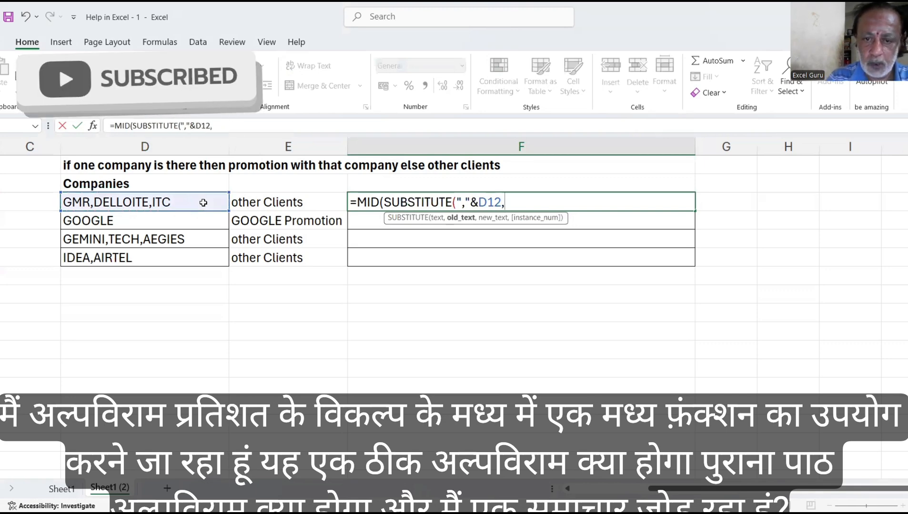
pyautogui.write('",')
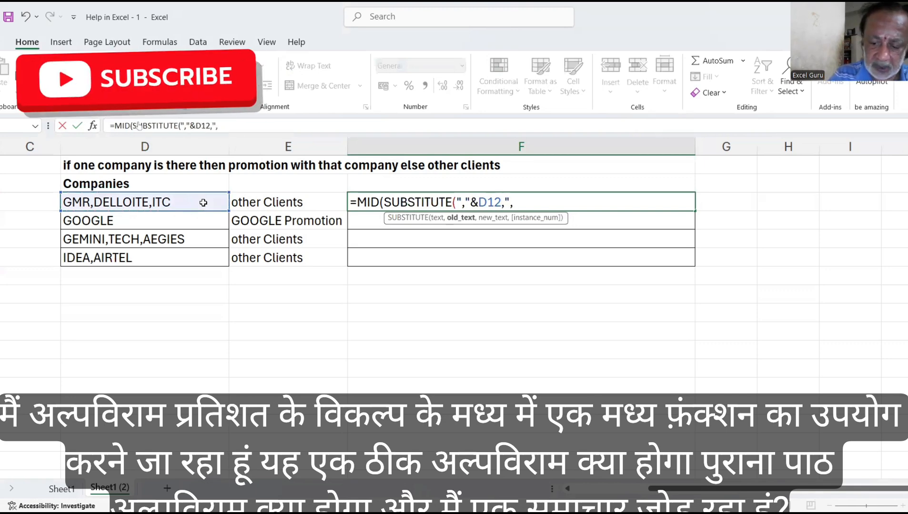
pyautogui.write('"')
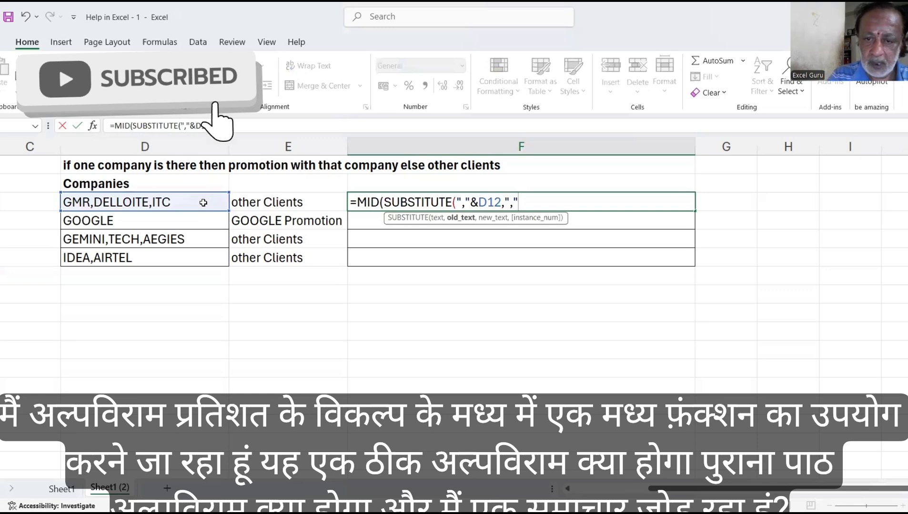
pyautogui.write(',')
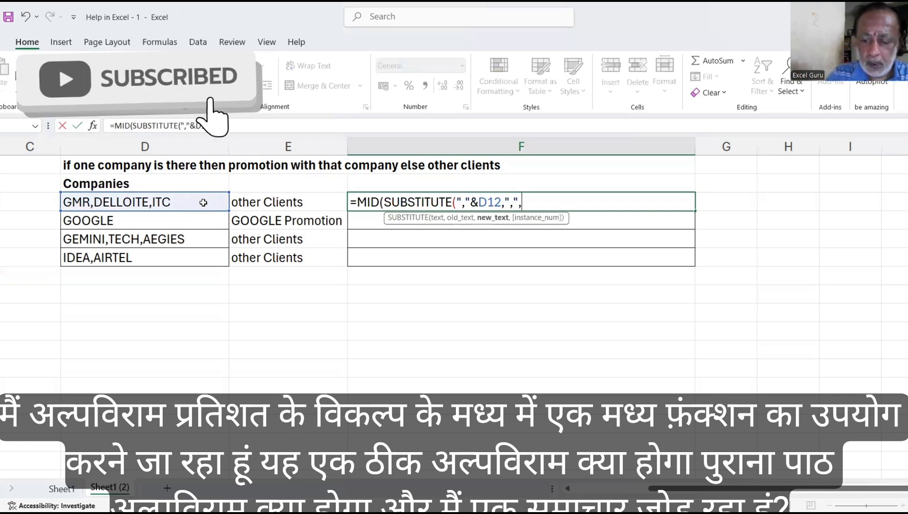
pyautogui.write('REPT(" "')
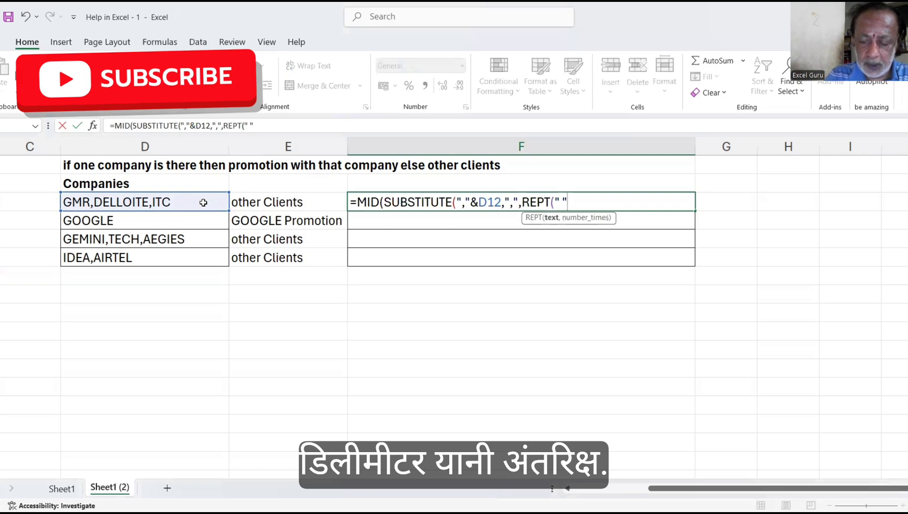
pyautogui.write(',25')
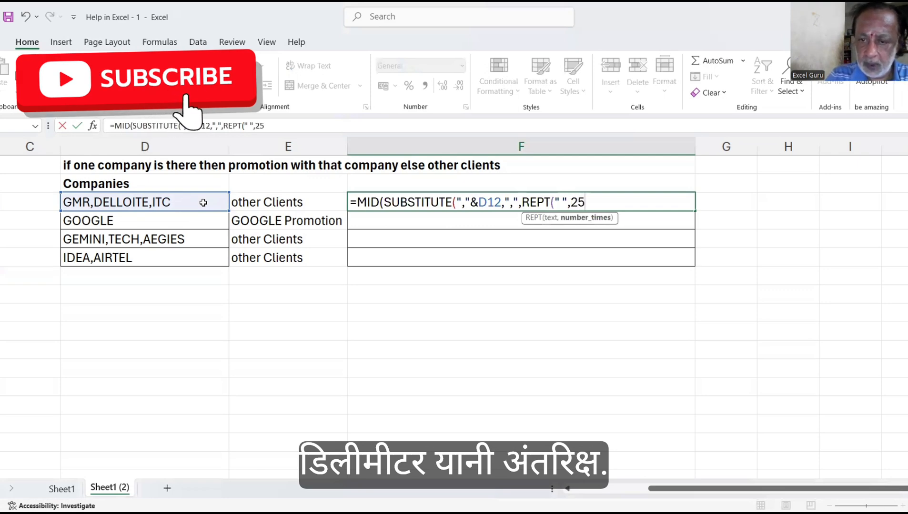
pyautogui.write('5)')
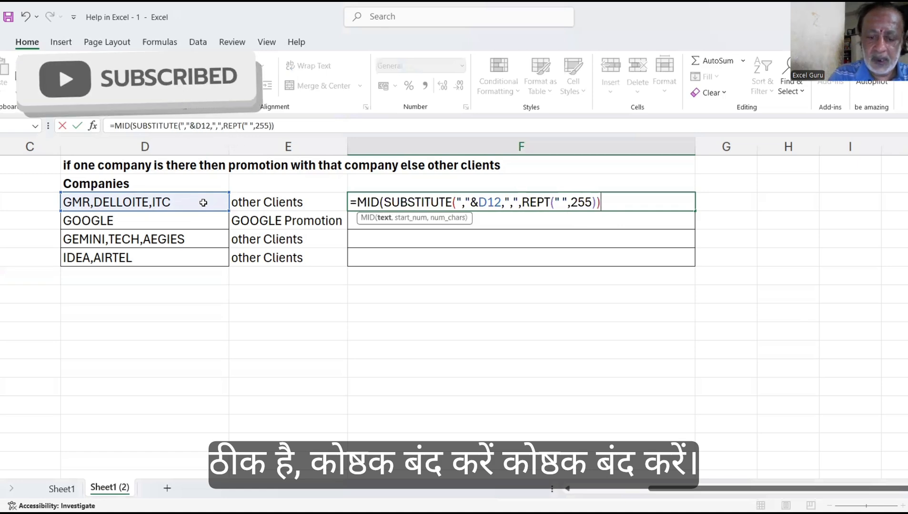
# - Complete the MID function with start number 1*255 and length 255, preview its evaluated result, and restore the formula
pyautogui.write(',')
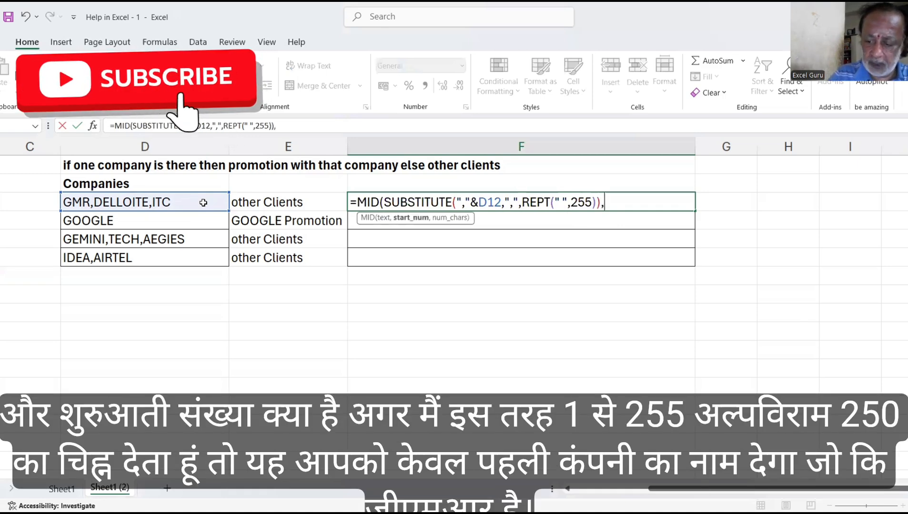
pyautogui.write('1*')
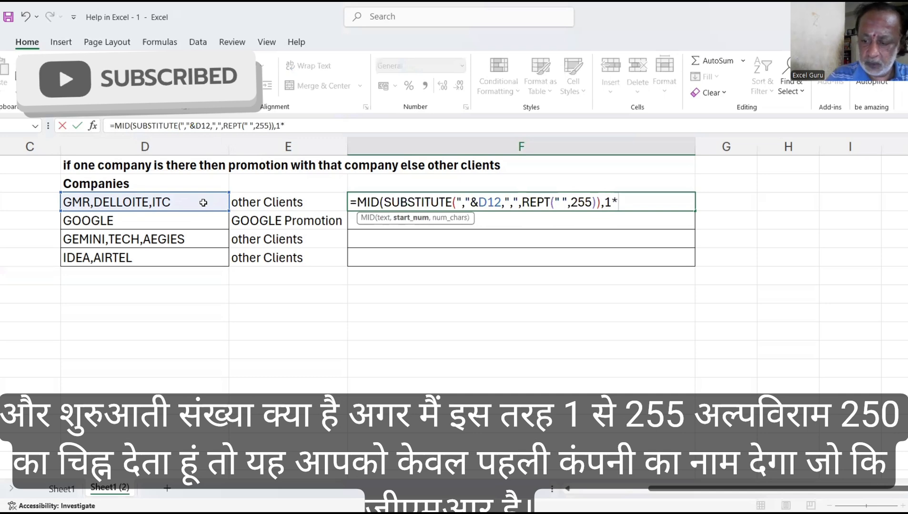
pyautogui.write('255,255')
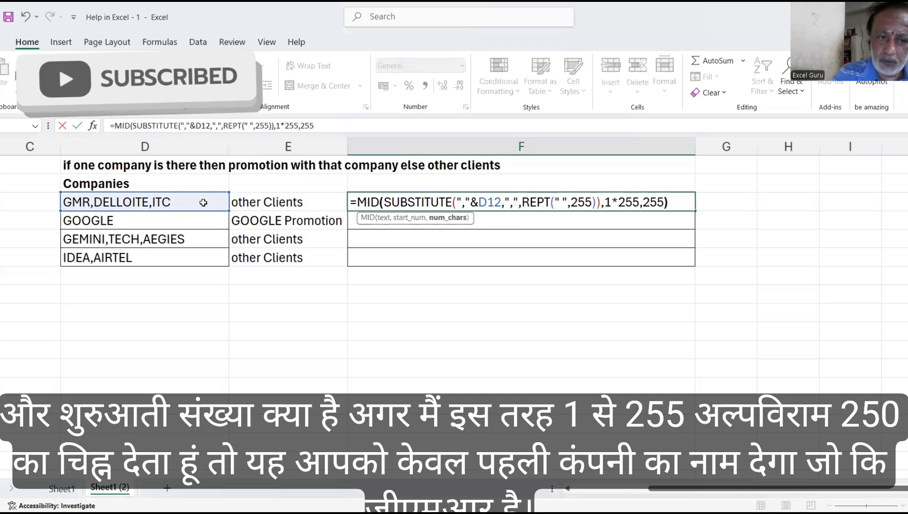
pyautogui.write(')')
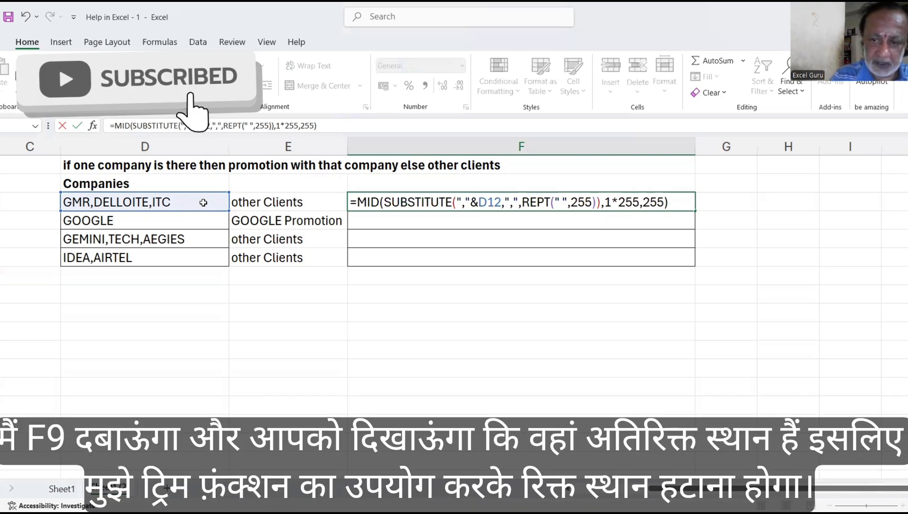
pyautogui.press('F9')
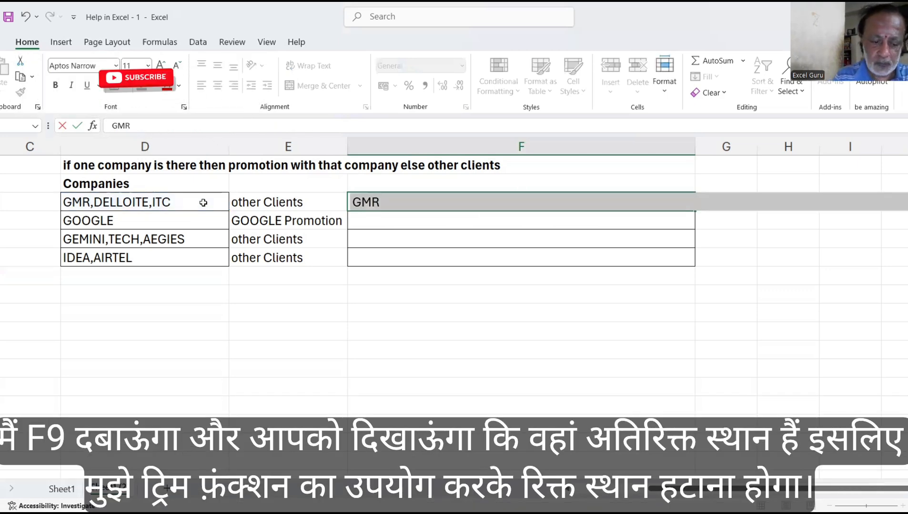
pyautogui.hotkey('ctrl', 'z')
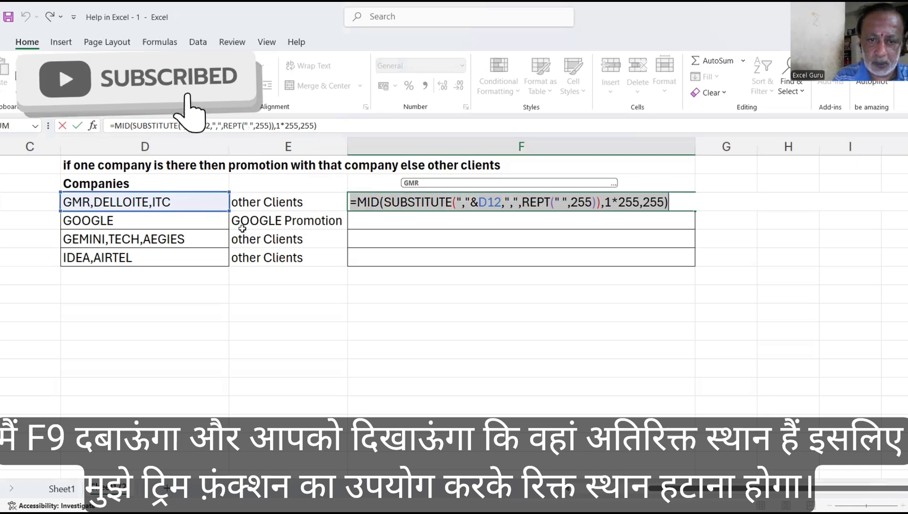
# - Wrap the whole MID expression in TRIM, preview its evaluated result, and restore the formula
pyautogui.click(359, 201)
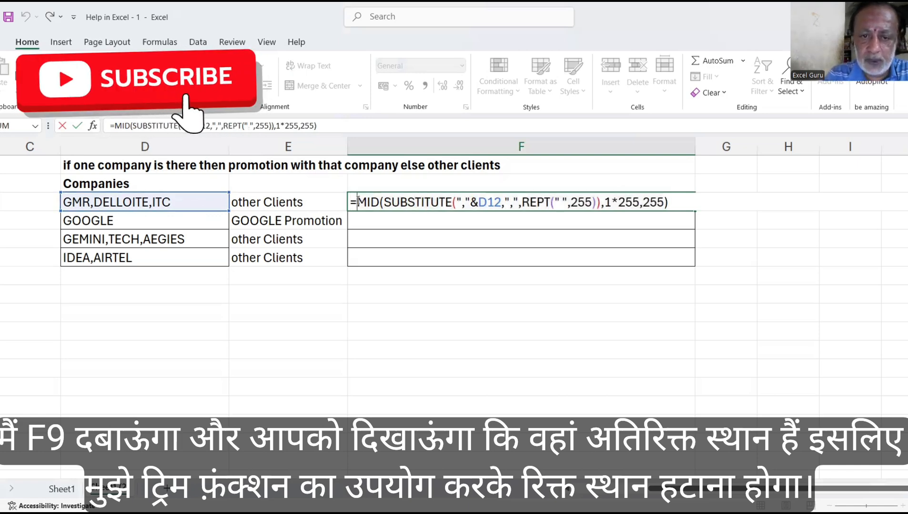
pyautogui.write('TRIM(')
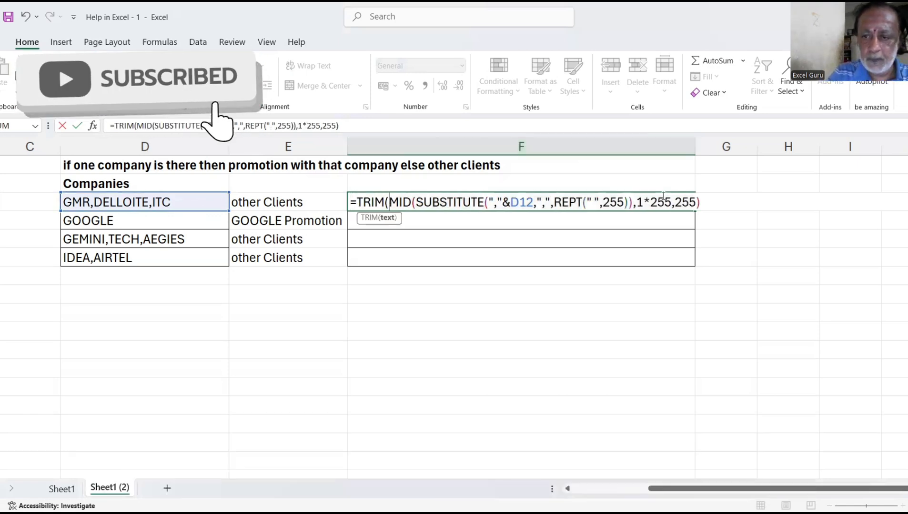
pyautogui.click(706, 198)
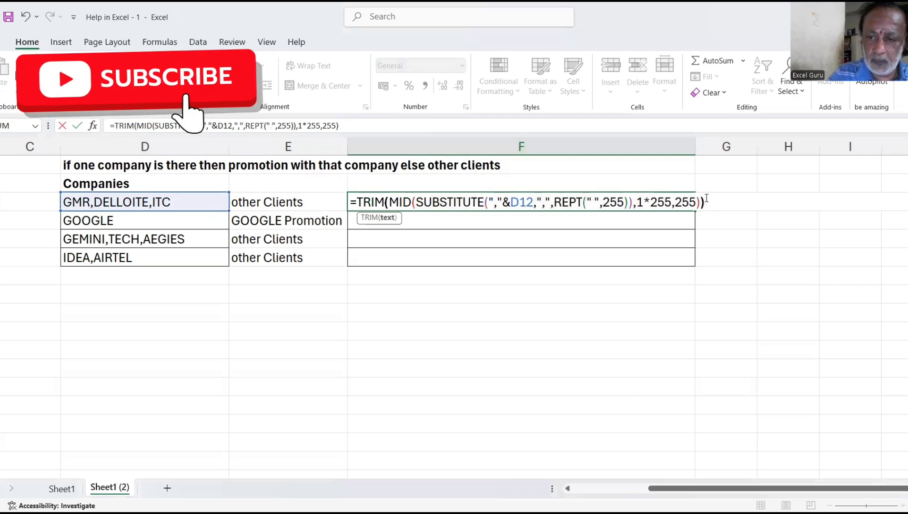
pyautogui.press('F9')
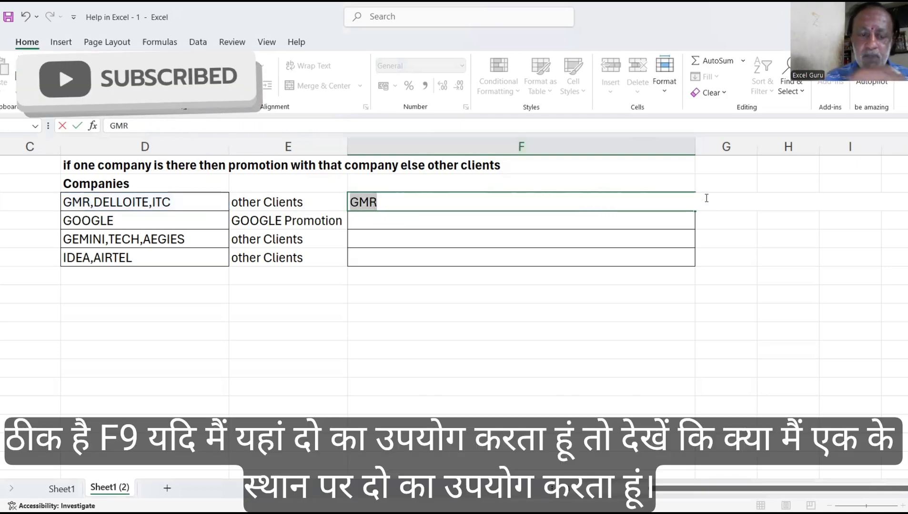
pyautogui.hotkey('ctrl', 'z')
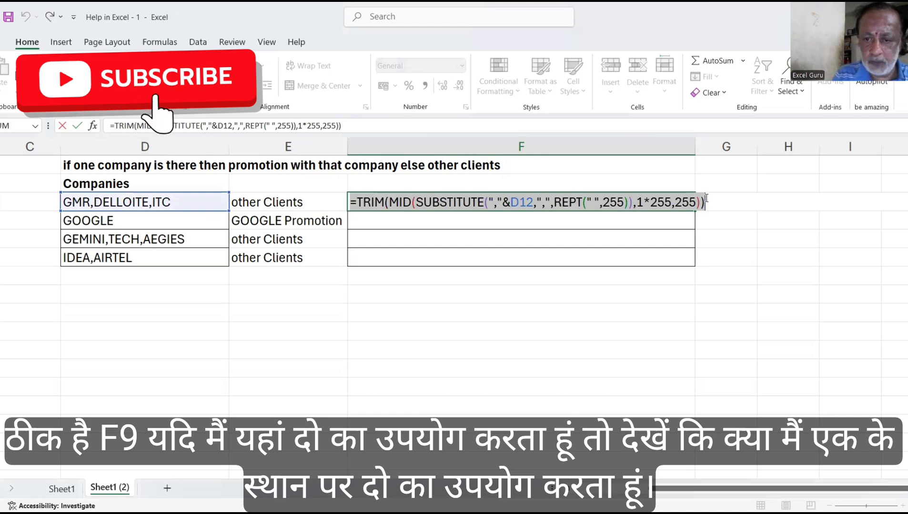
# - Try 2 as the multiplier in MID's start number, preview the evaluated result, and restore the formula
pyautogui.click(641, 203)
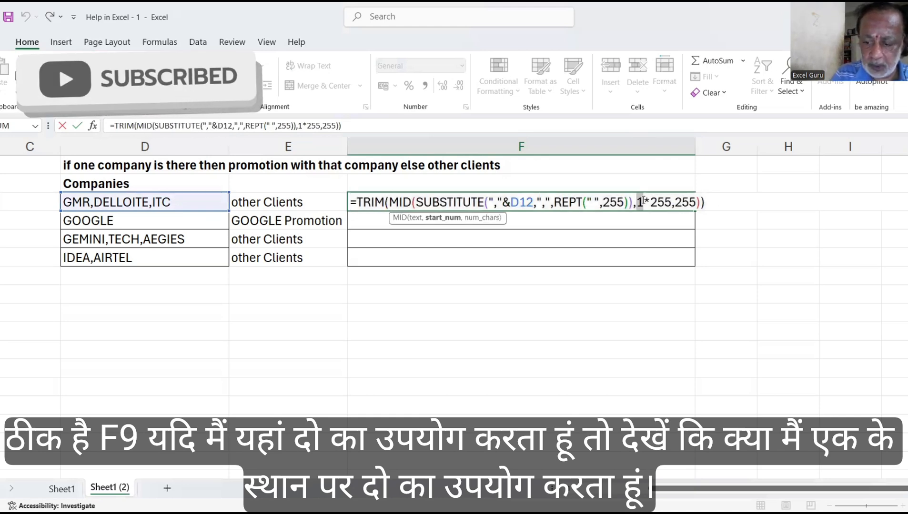
pyautogui.press('BackSpace')
pyautogui.write('2')
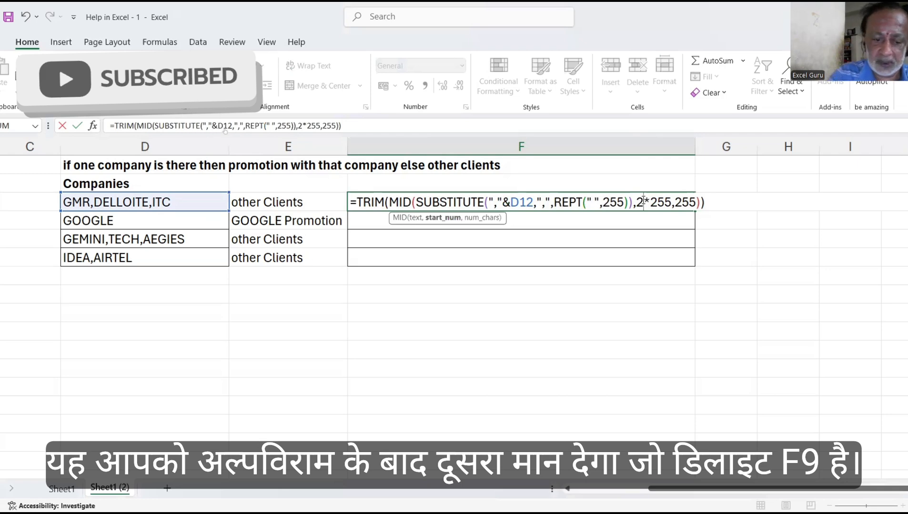
pyautogui.press('F9')
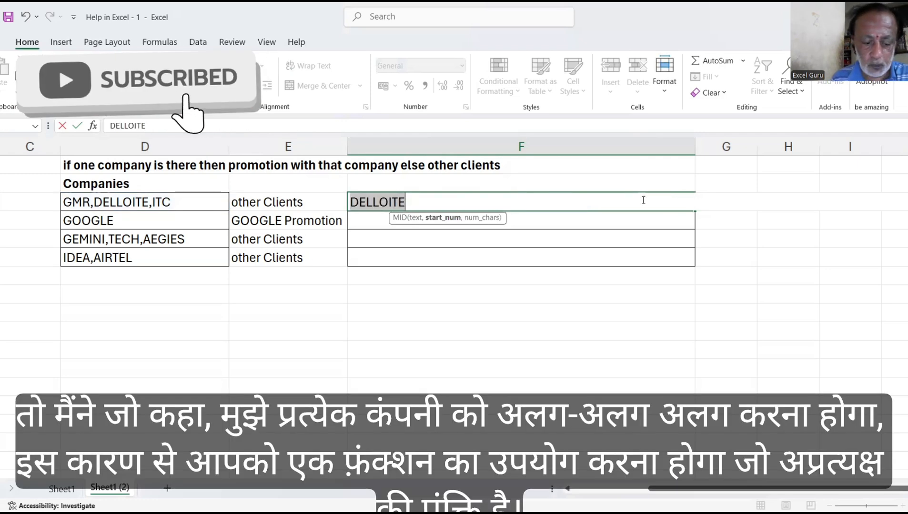
pyautogui.hotkey('ctrl', 'z')
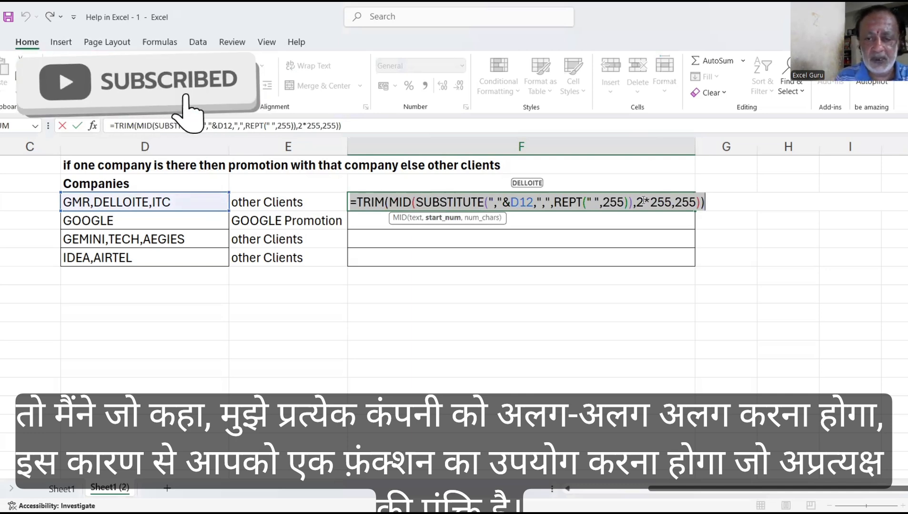
# - Replace the multiplier before *255 in MID's start number with ROW(INDIRECT("1:"&LEN(D12)))
pyautogui.doubleClick(640, 202)
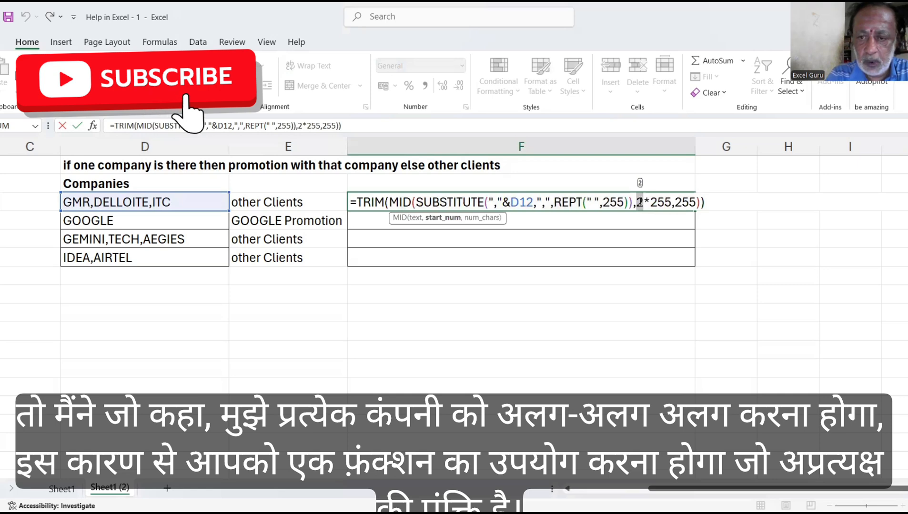
pyautogui.write('row')
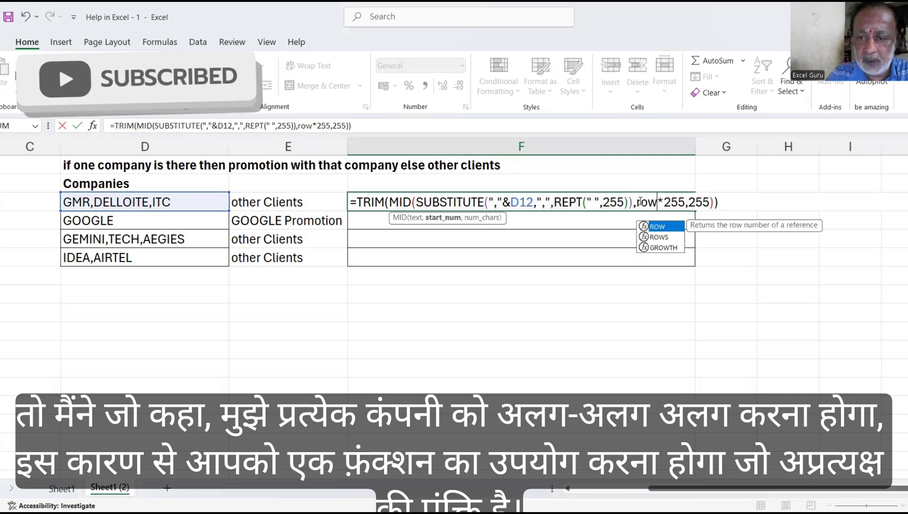
pyautogui.press('Tab')
pyautogui.write('in')
pyautogui.press('Down')
pyautogui.press('Tab')
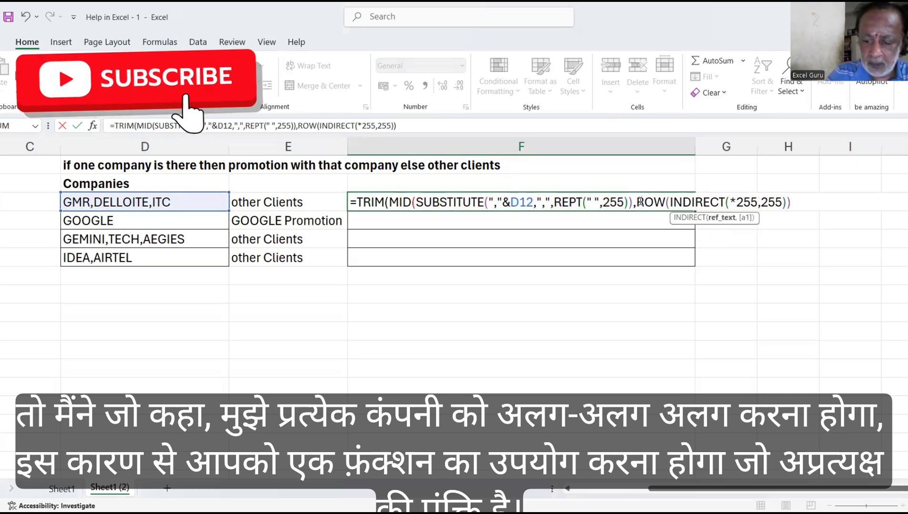
pyautogui.write('"1:"')
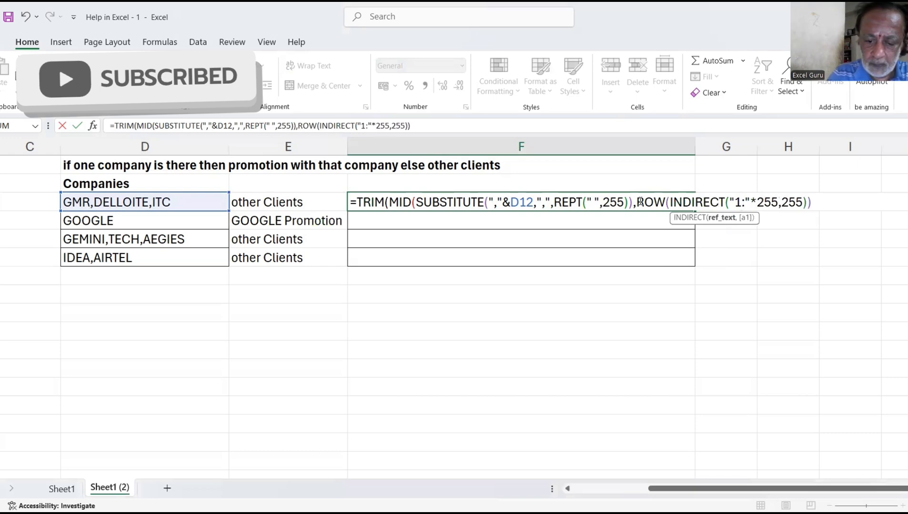
pyautogui.write('&')
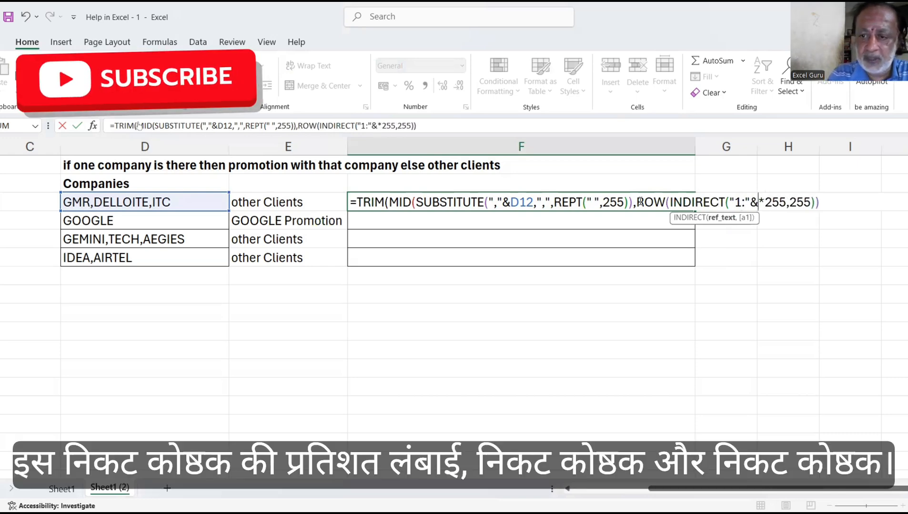
pyautogui.write('LEN(')
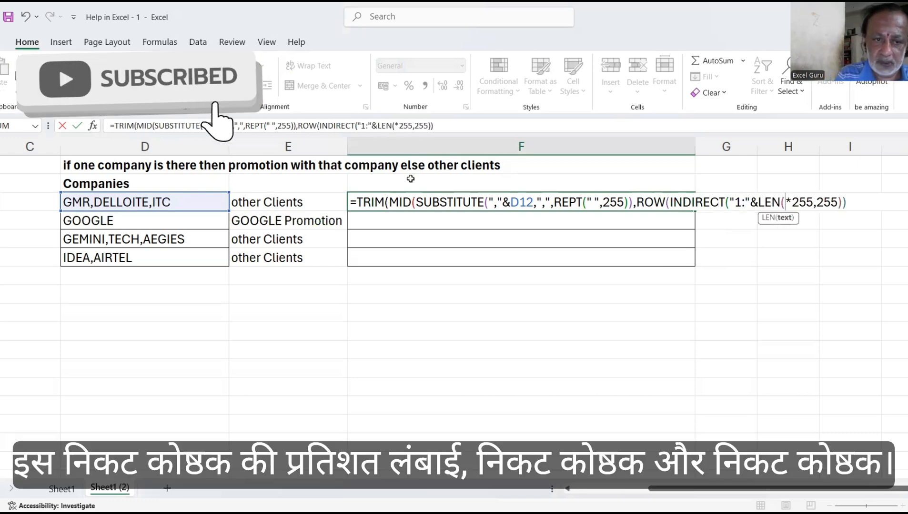
pyautogui.click(196, 200)
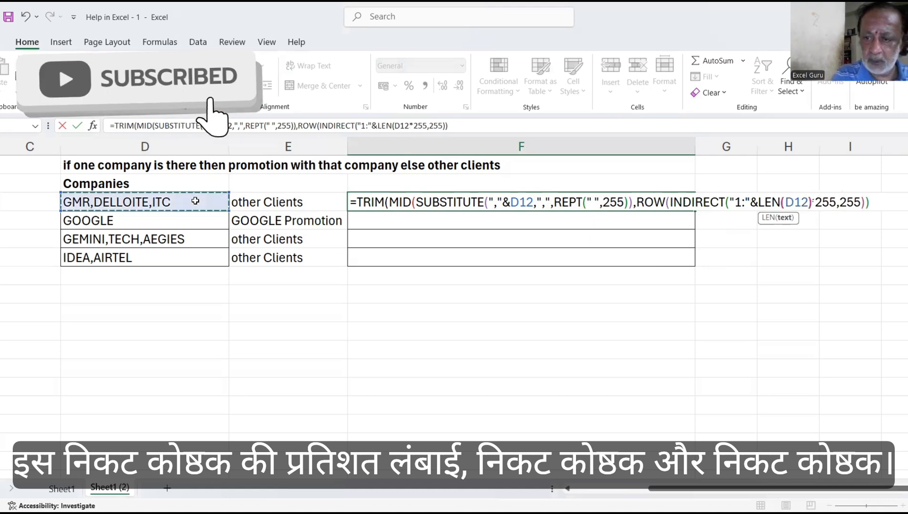
pyautogui.write(')))')
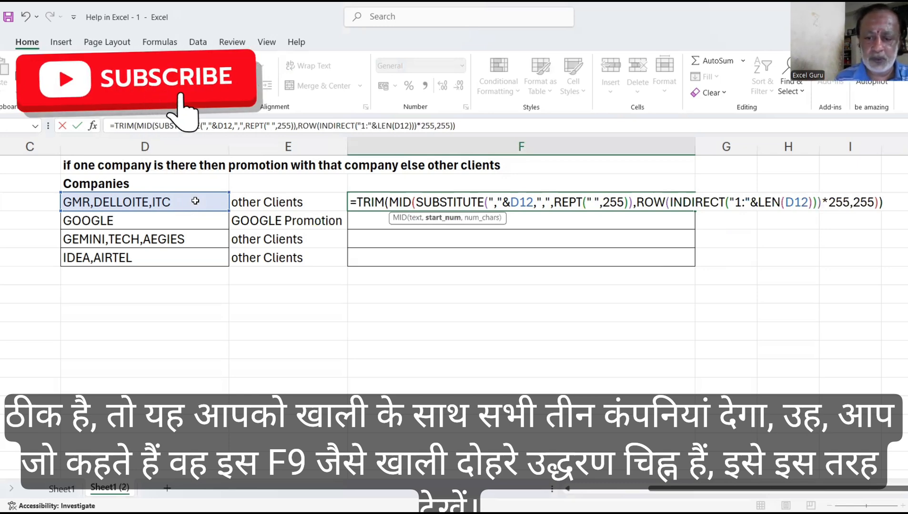
# - Preview the evaluated result of the whole TRIM formula for D12 twice, restoring the formula each time
pyautogui.press('F9')
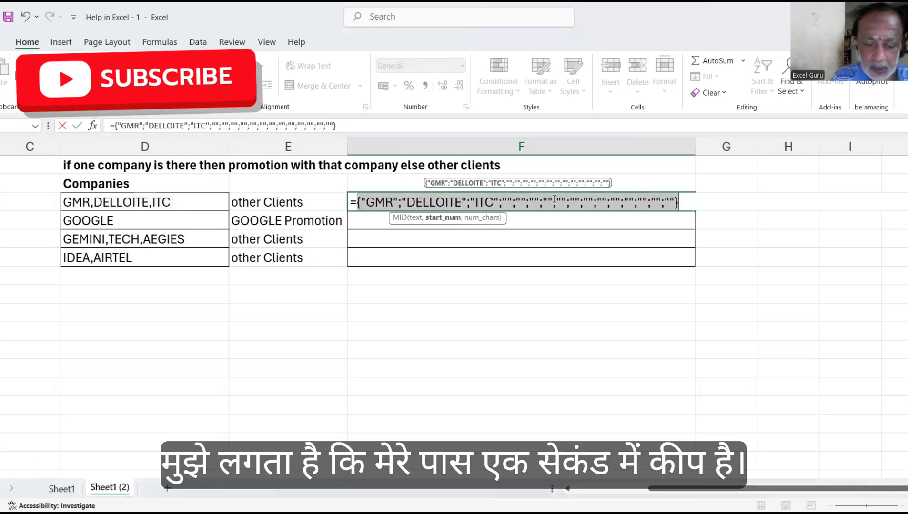
pyautogui.hotkey('ctrl', 'z')
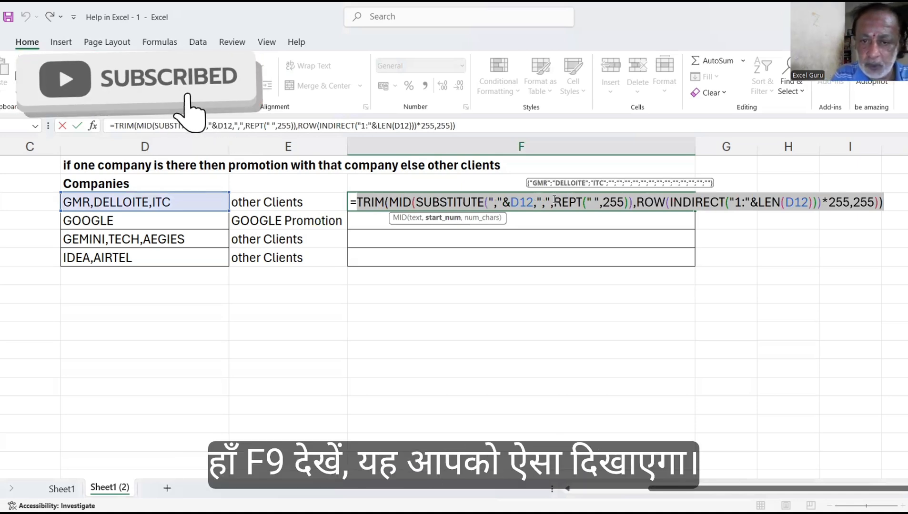
pyautogui.press('F9')
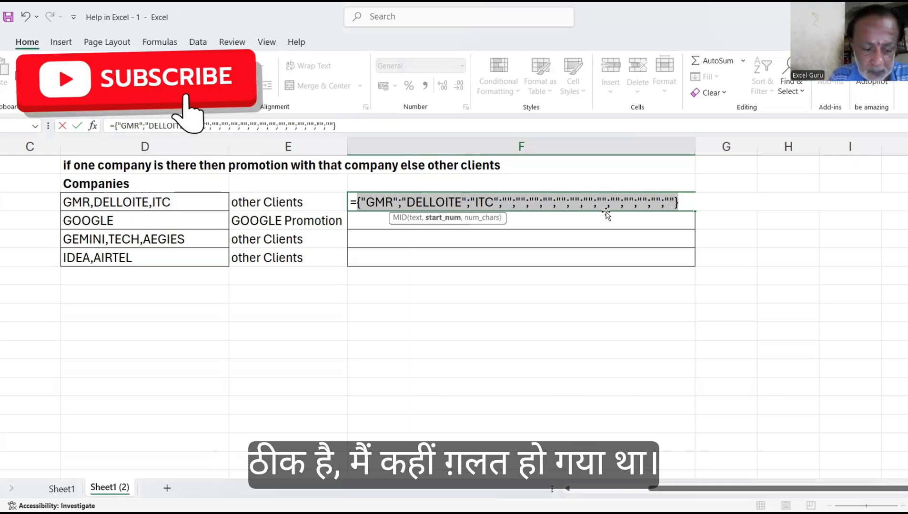
pyautogui.hotkey('ctrl', 'z')
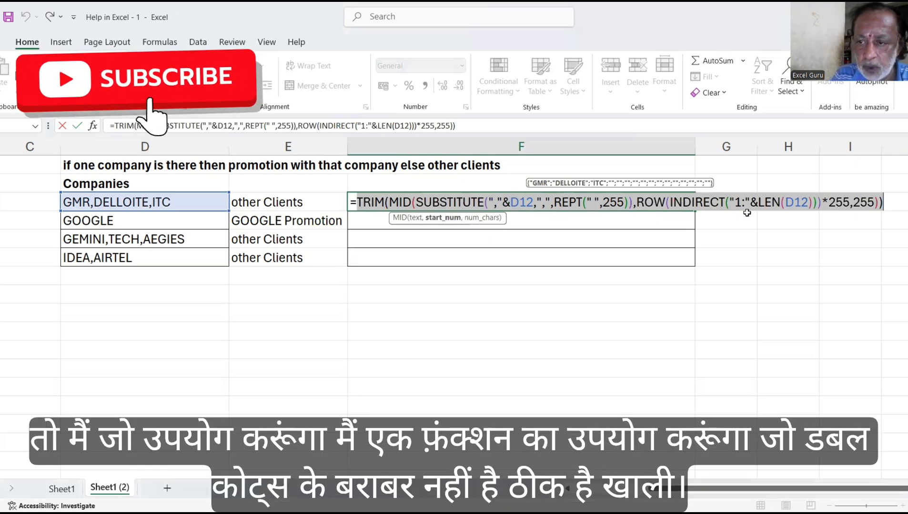
# - Append the non-empty comparison <>"" after the TRIM expression, preview the evaluated result, and restore the formula
pyautogui.click(887, 203)
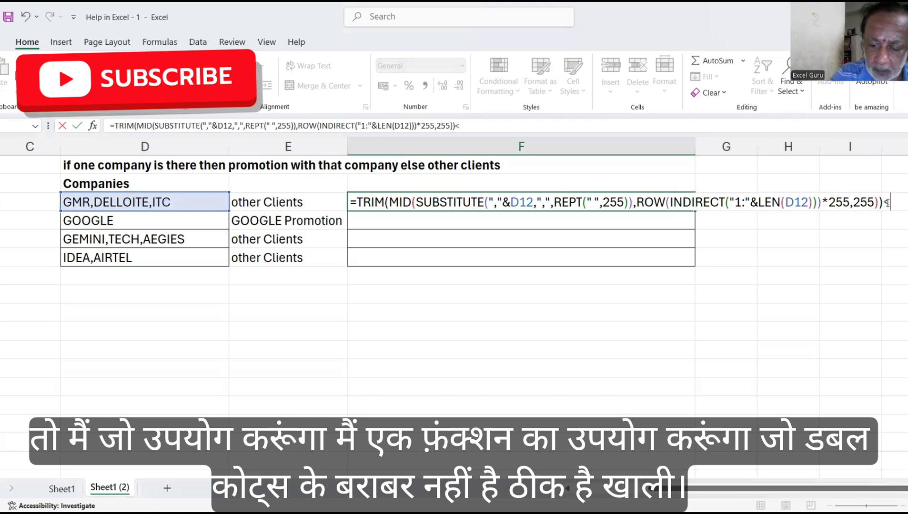
pyautogui.write('<>""')
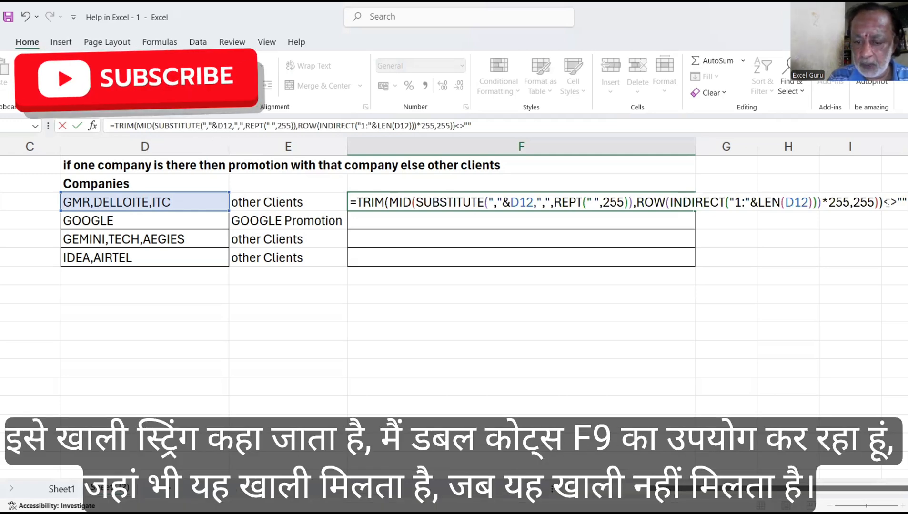
pyautogui.press('F9')
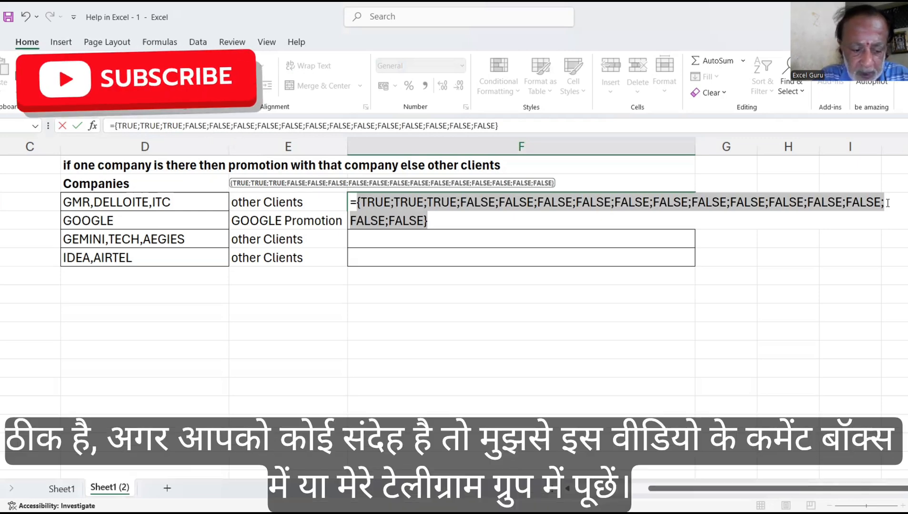
pyautogui.hotkey('ctrl', 'z')
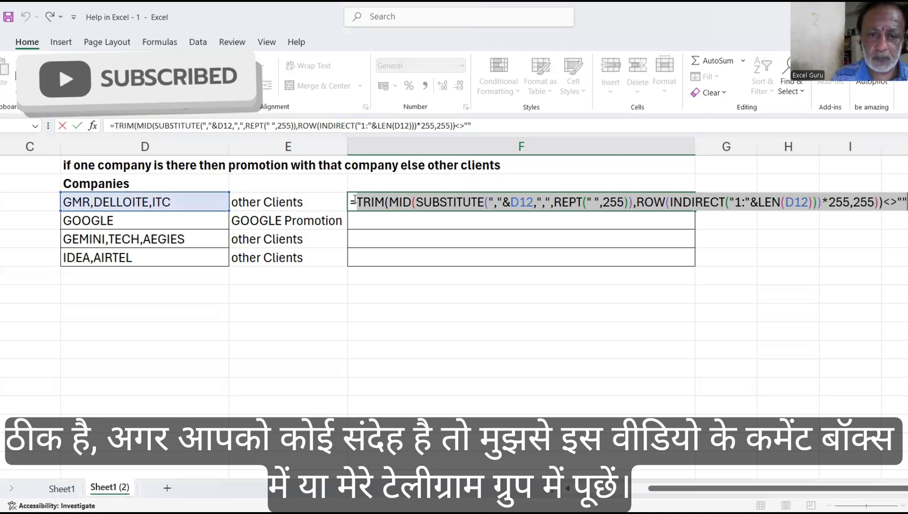
# - Enclose the comparison in parentheses preceded by a double negative --, preview the evaluated result, and restore the formula
pyautogui.click(356, 201)
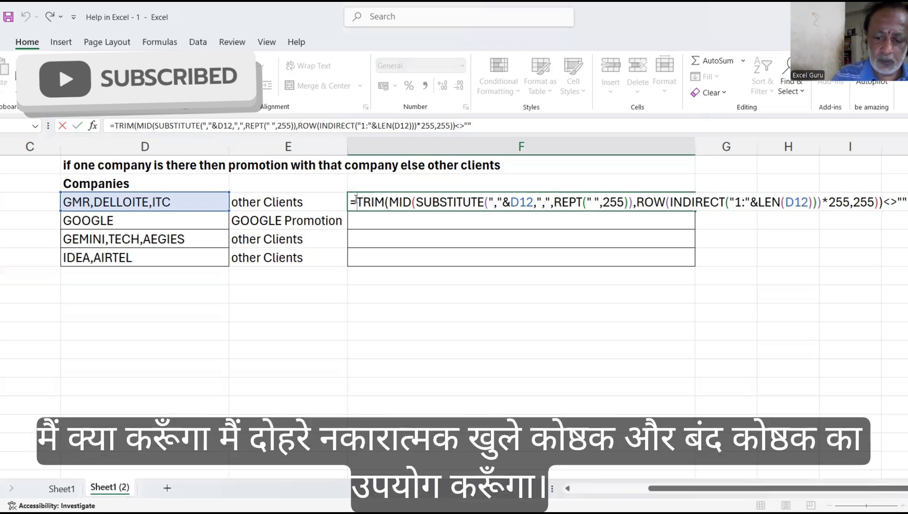
pyautogui.write('--')
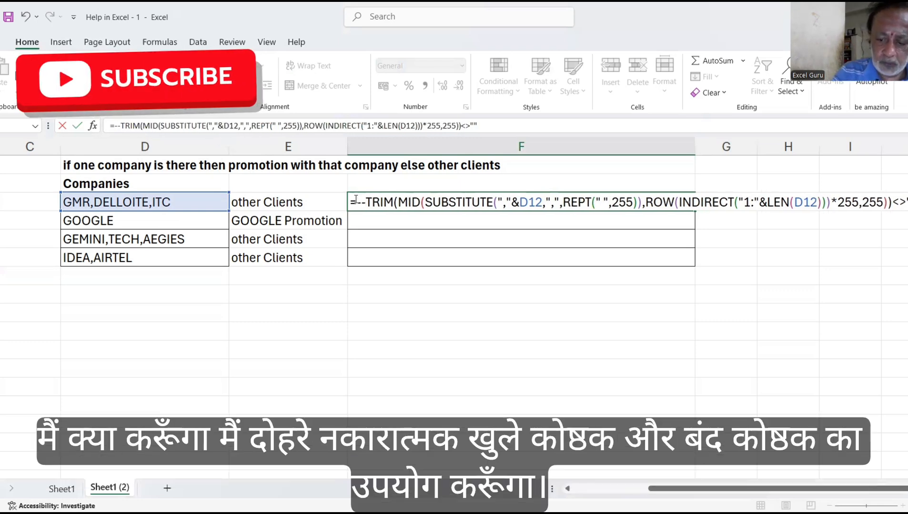
pyautogui.write('(')
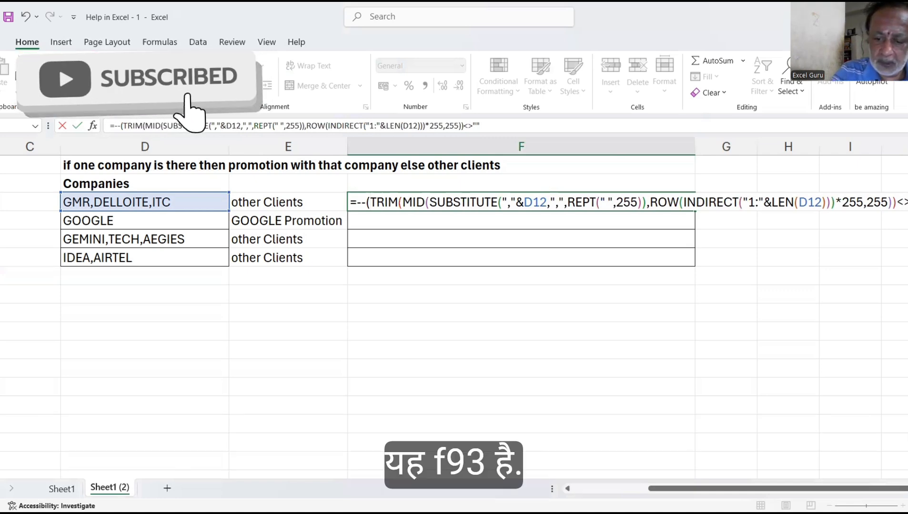
pyautogui.write(')')
pyautogui.press('F9')
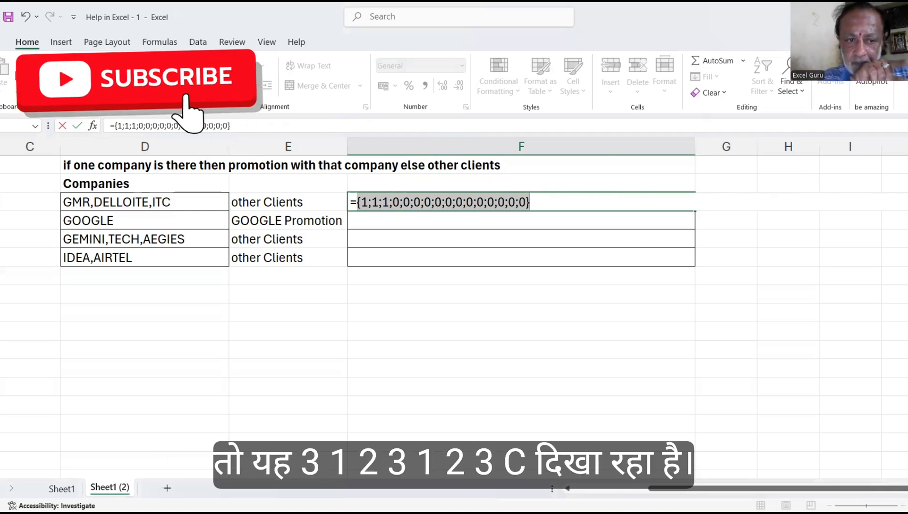
pyautogui.hotkey('ctrl', 'z')
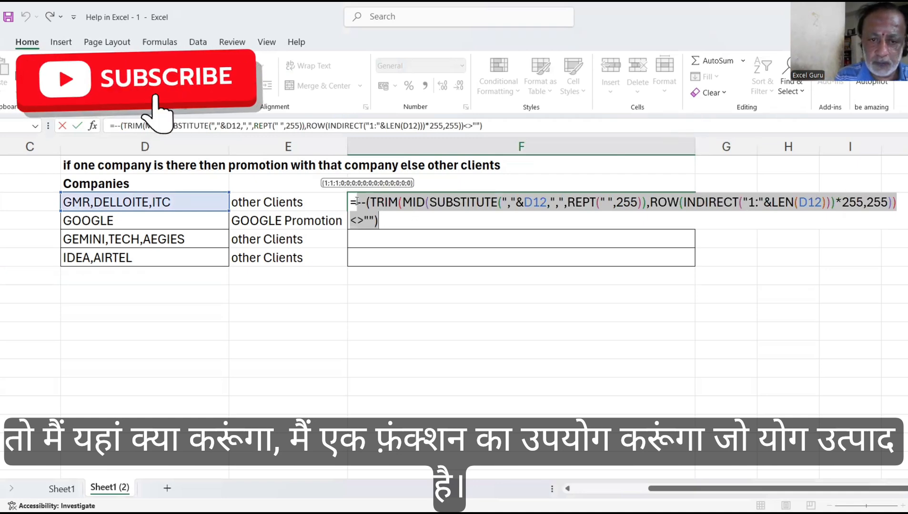
# - Wrap the double-negative expression in SUMPRODUCT and compare its total with >1
pyautogui.click(356, 202)
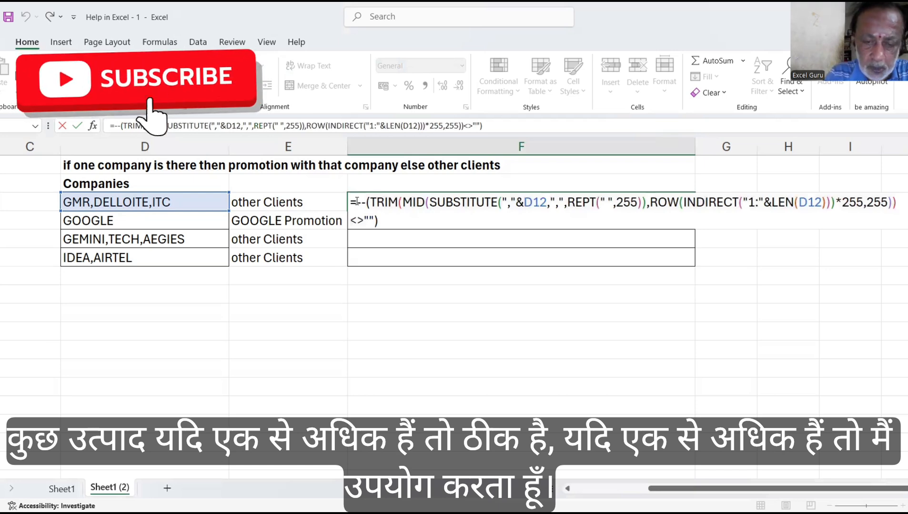
pyautogui.write('sumpro')
pyautogui.press('Tab')
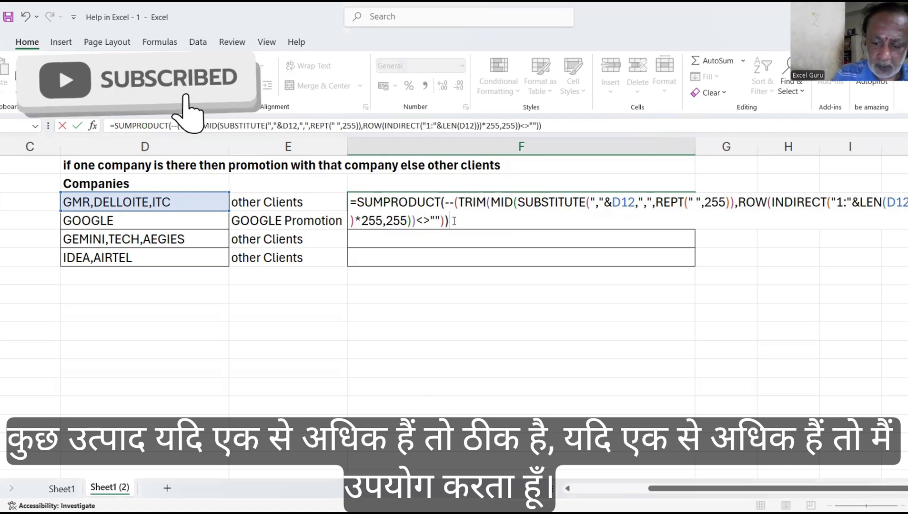
pyautogui.write('>1')
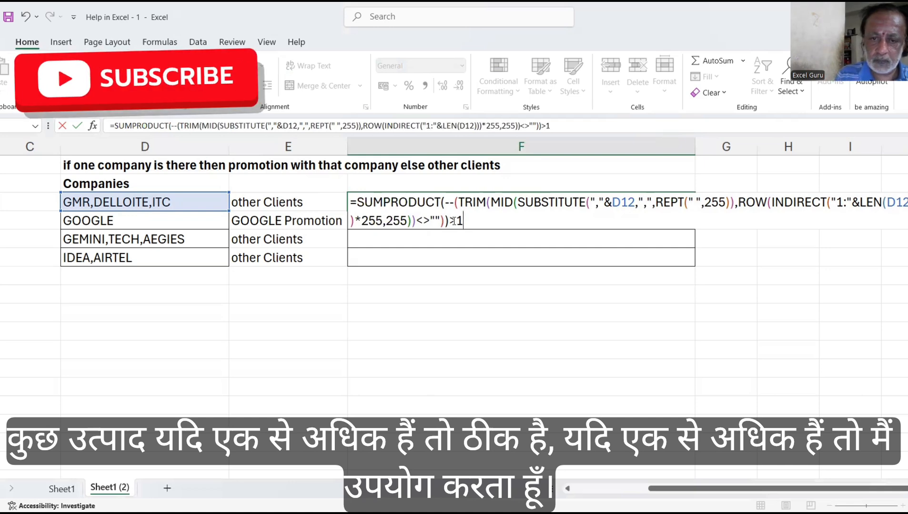
# - Make the SUMPRODUCT comparison the logical test of an IF function with "Other Clients" as the value if true
pyautogui.click(358, 198)
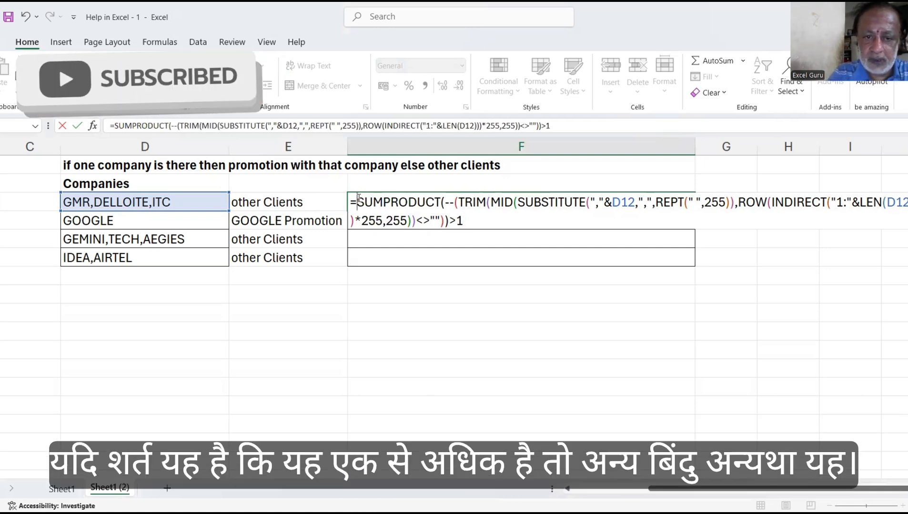
pyautogui.write('IF(')
pyautogui.click(500, 224)
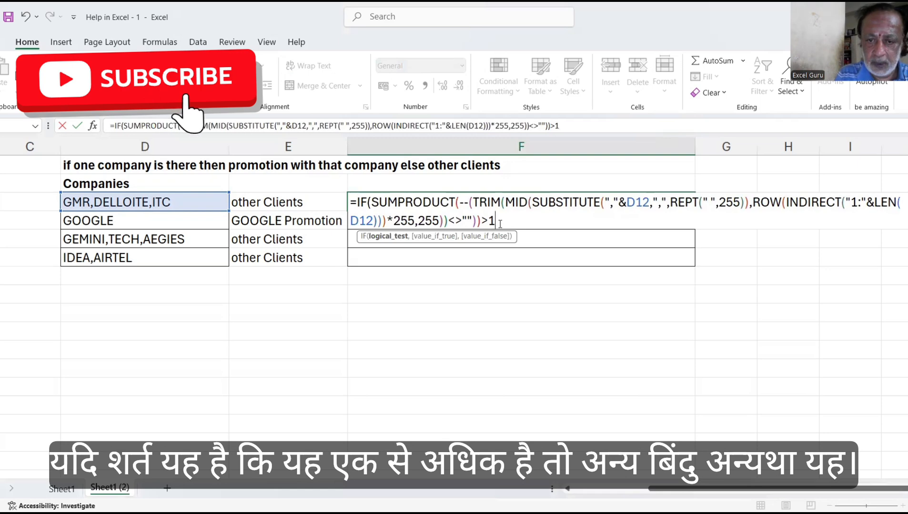
pyautogui.write(',"')
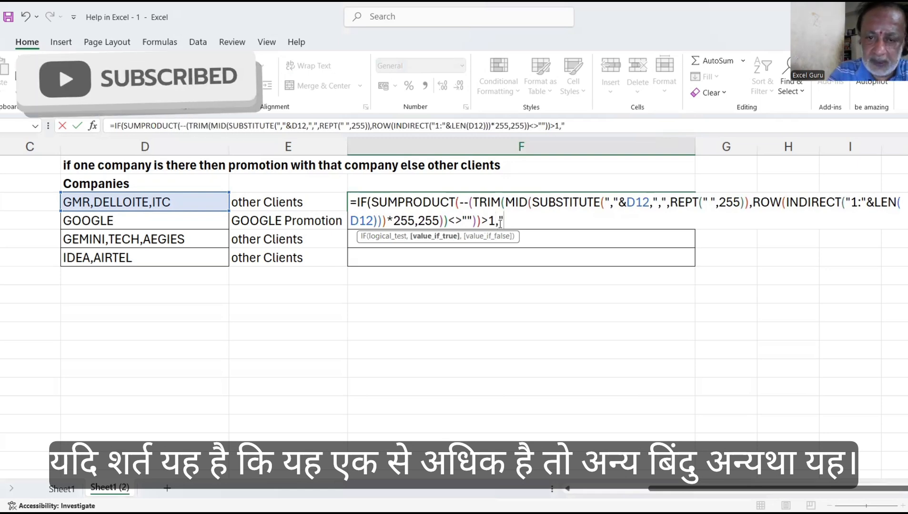
pyautogui.write('Other')
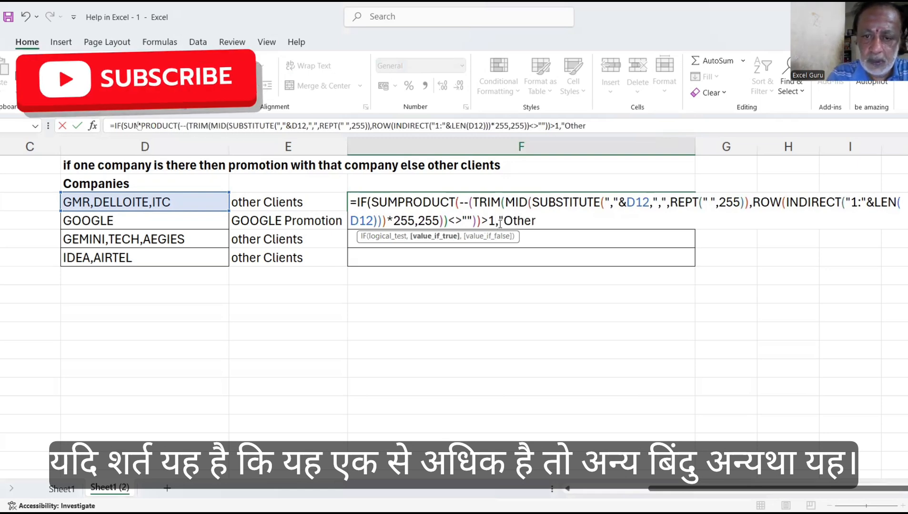
pyautogui.write(' Clients')
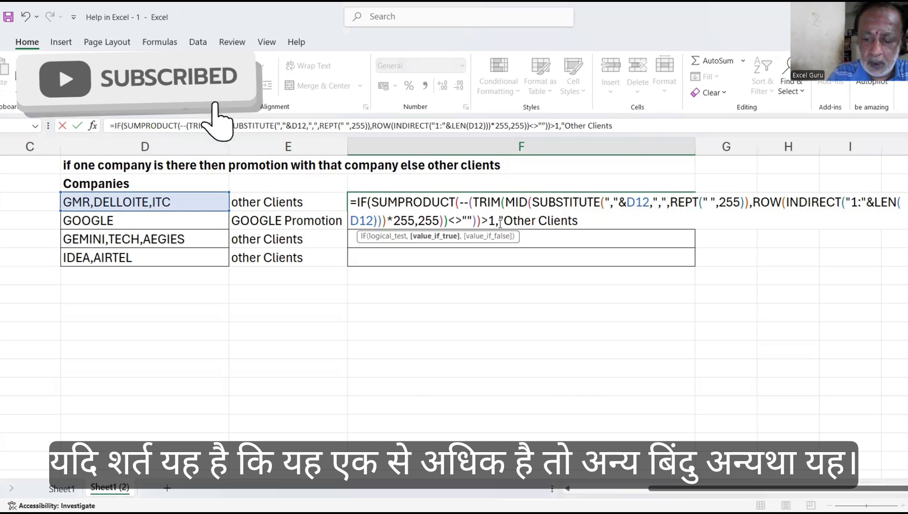
pyautogui.write('",')
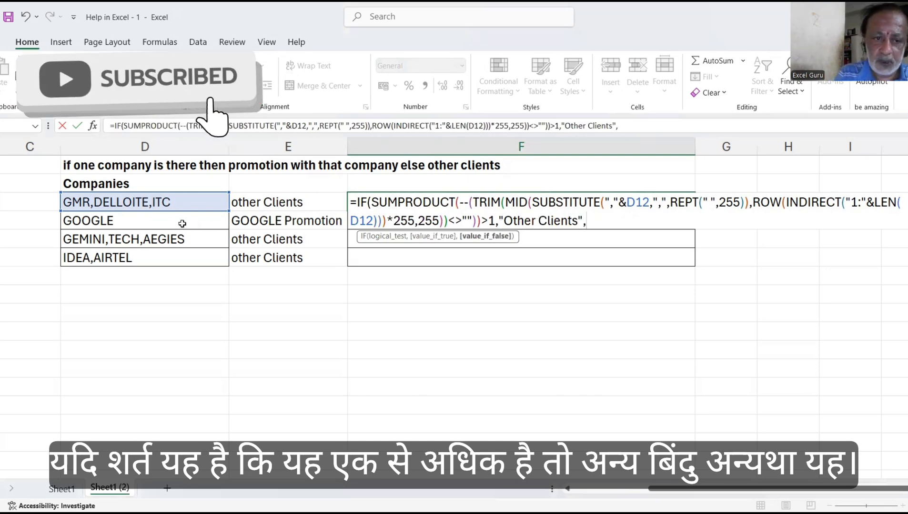
# - Set the IF function's value if false to D12&" Promotion" and close the function
pyautogui.click(200, 201)
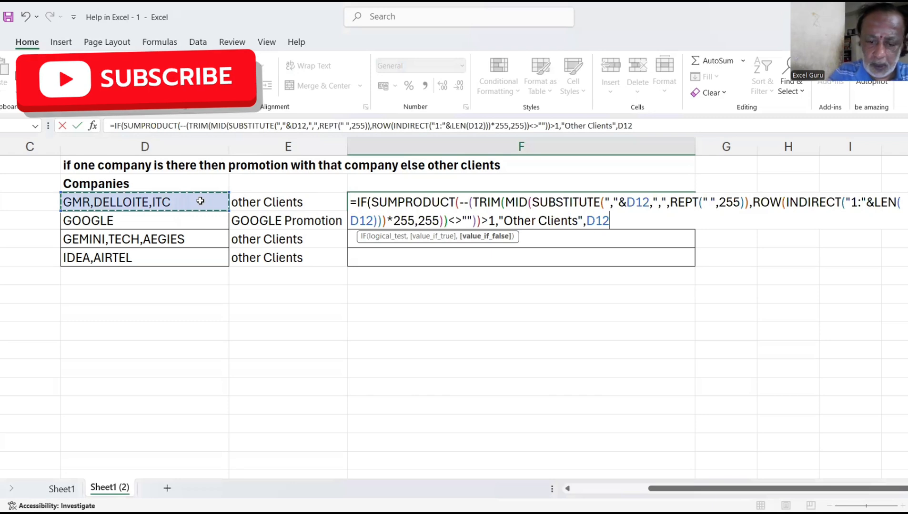
pyautogui.write('&')
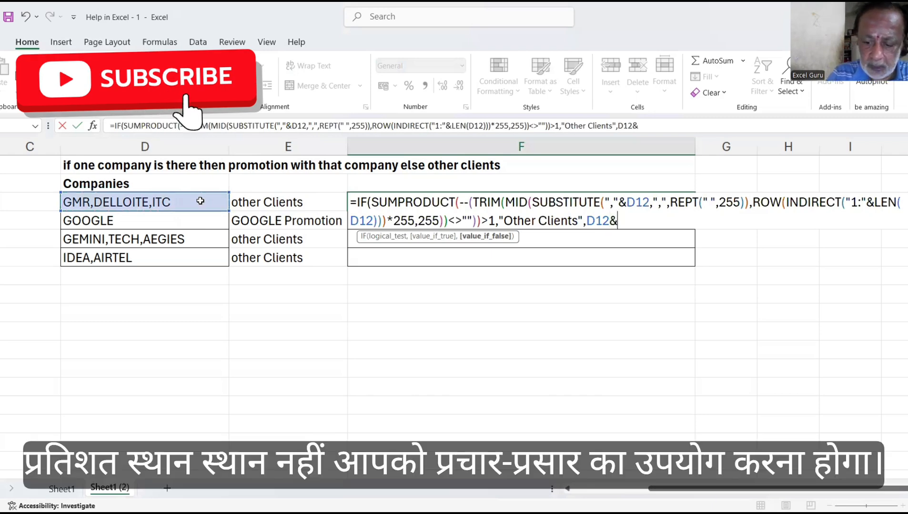
pyautogui.write('"')
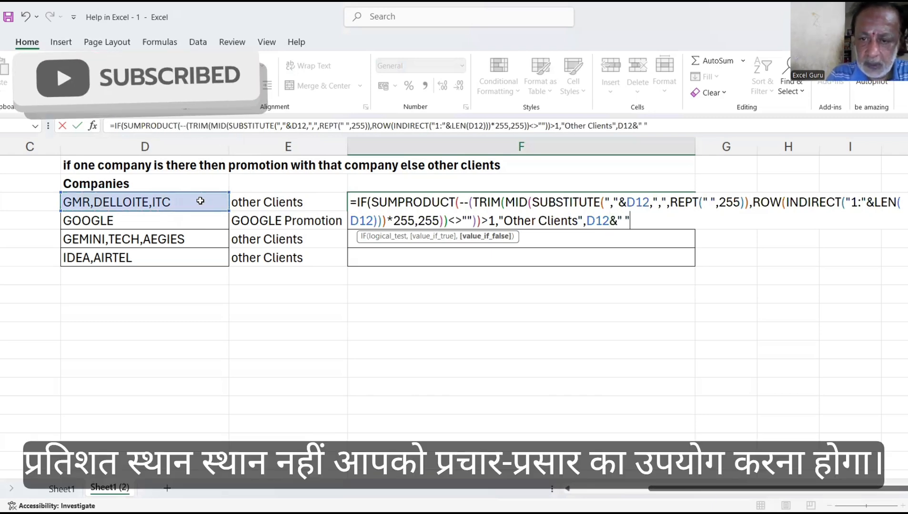
pyautogui.press('BackSpace')
pyautogui.press('BackSpace')
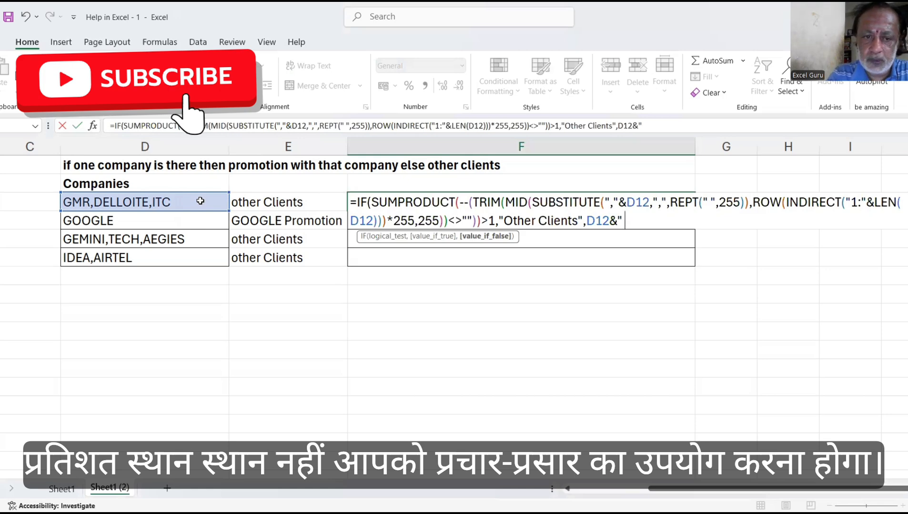
pyautogui.write('Promi')
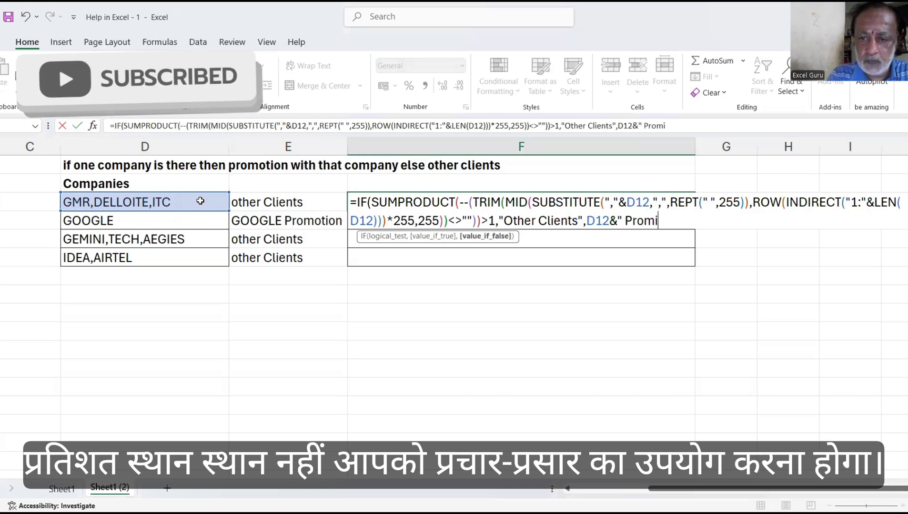
pyautogui.press('BackSpace')
pyautogui.press('BackSpace')
pyautogui.write('motions')
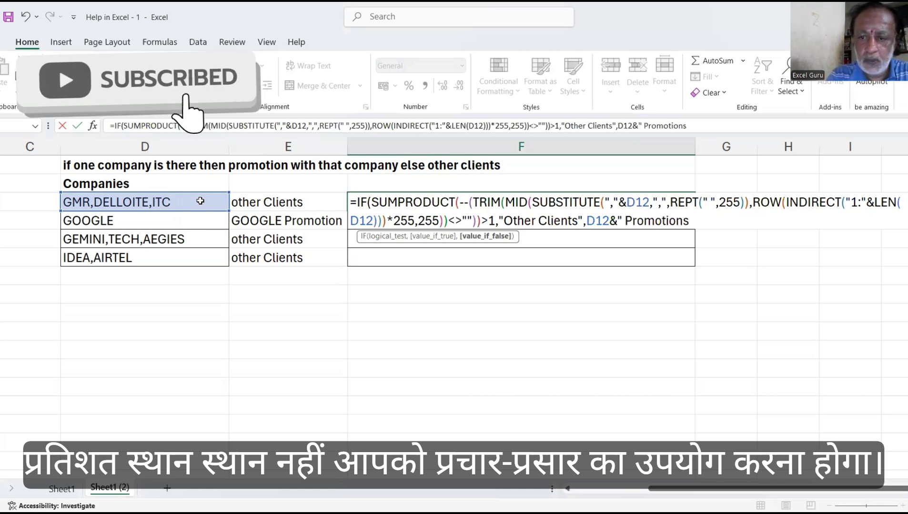
pyautogui.press('BackSpace')
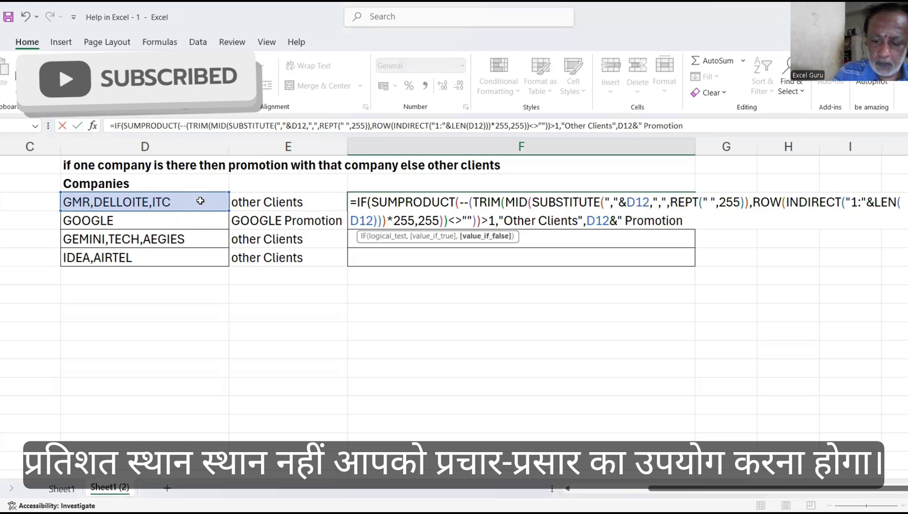
pyautogui.write('"(')
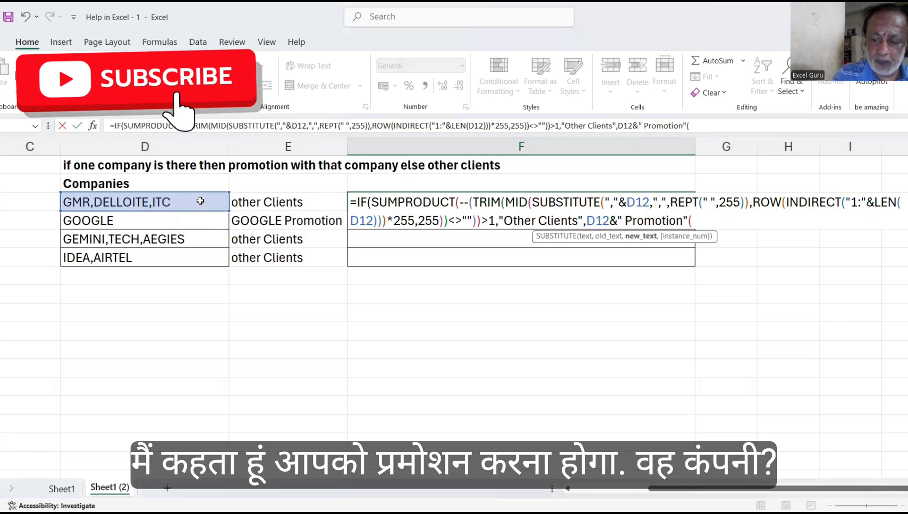
pyautogui.press('BackSpace')
pyautogui.write(')')
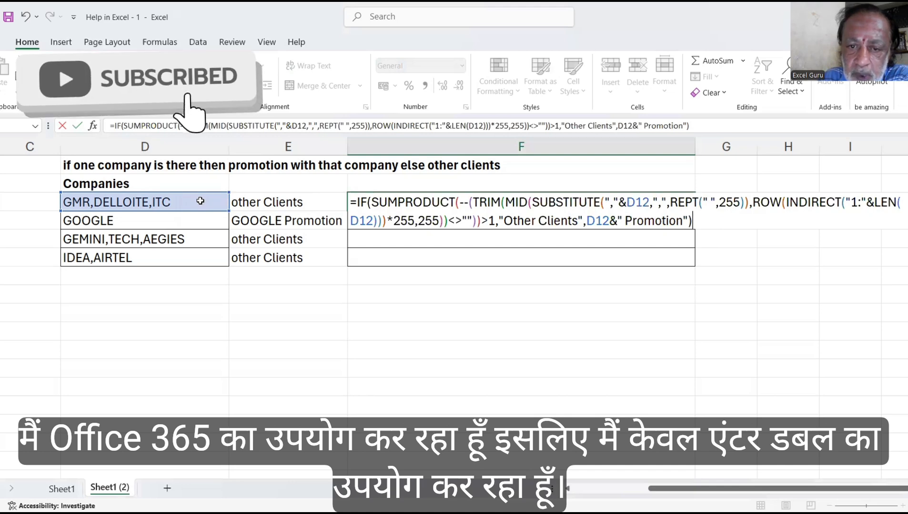
# - Commit the formula for the first company row in column F and fill it down to the last company row
pyautogui.press('Return')
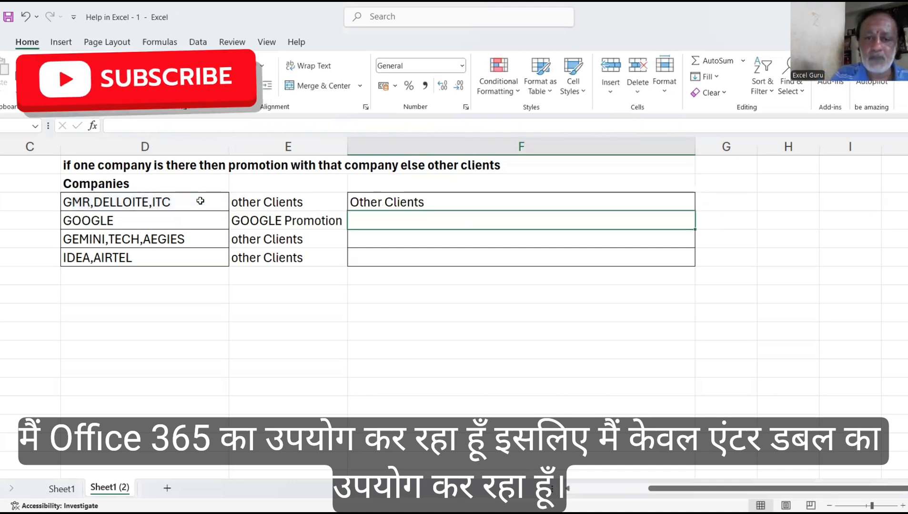
pyautogui.click(628, 198)
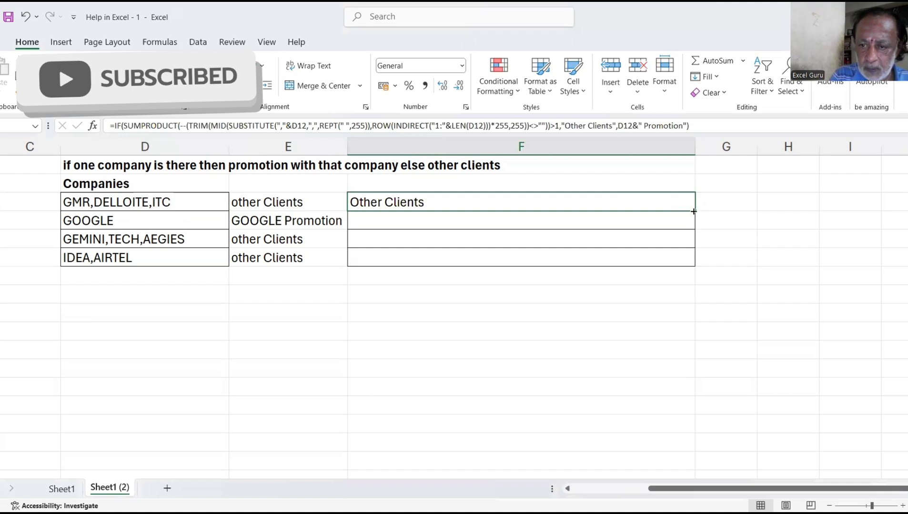
pyautogui.doubleClick(694, 211)
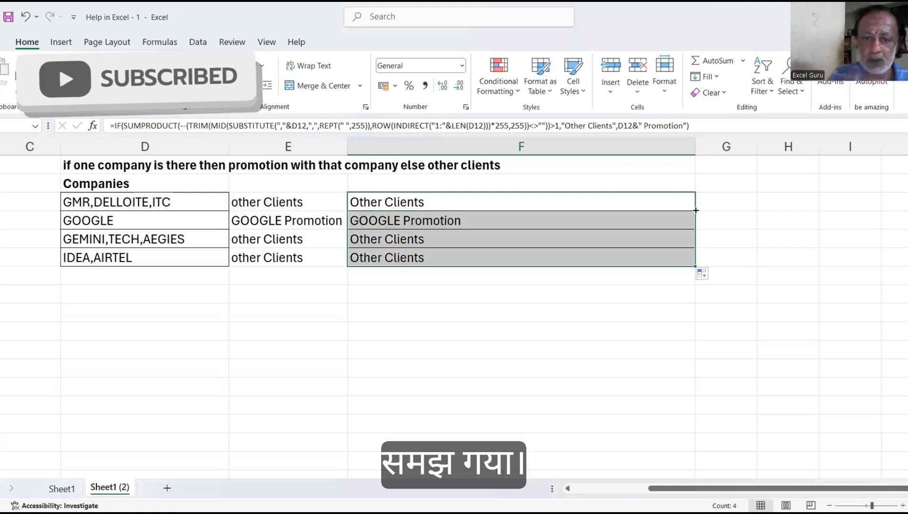
# - Replace the company list in D12 with the single company DELLOITE to test the formula
pyautogui.click(140, 203)
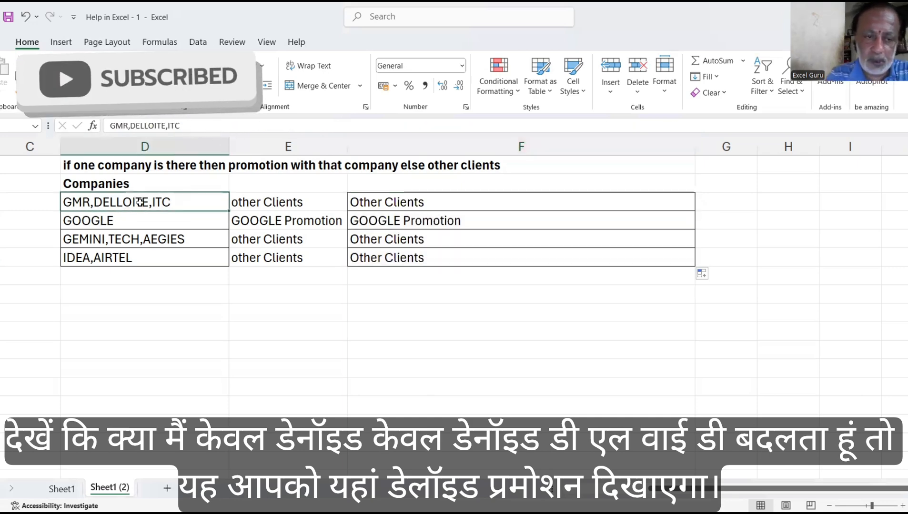
pyautogui.write('de')
pyautogui.press('BackSpace')
pyautogui.press('BackSpace')
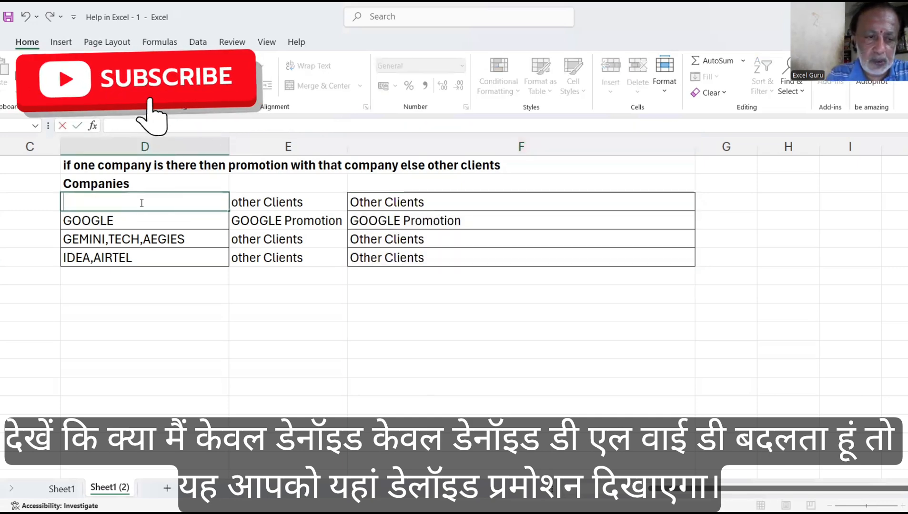
pyautogui.write('DELLOI')
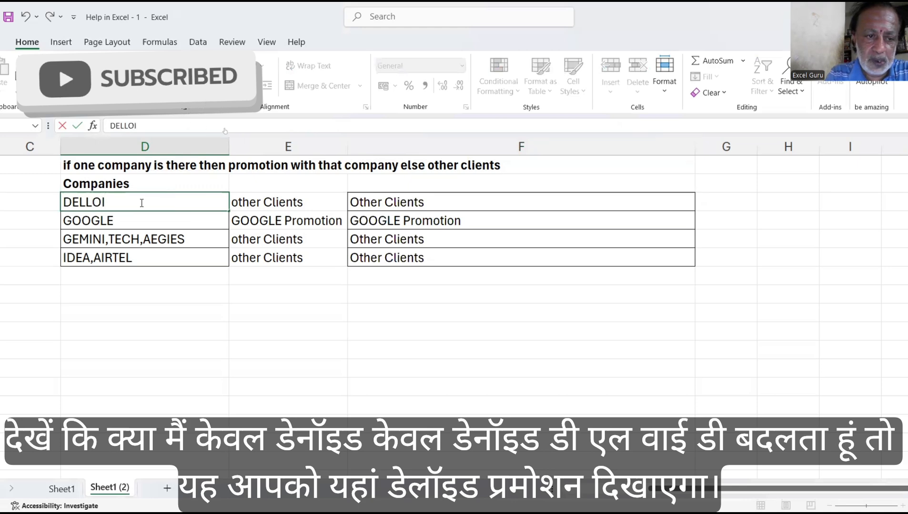
pyautogui.write('TE')
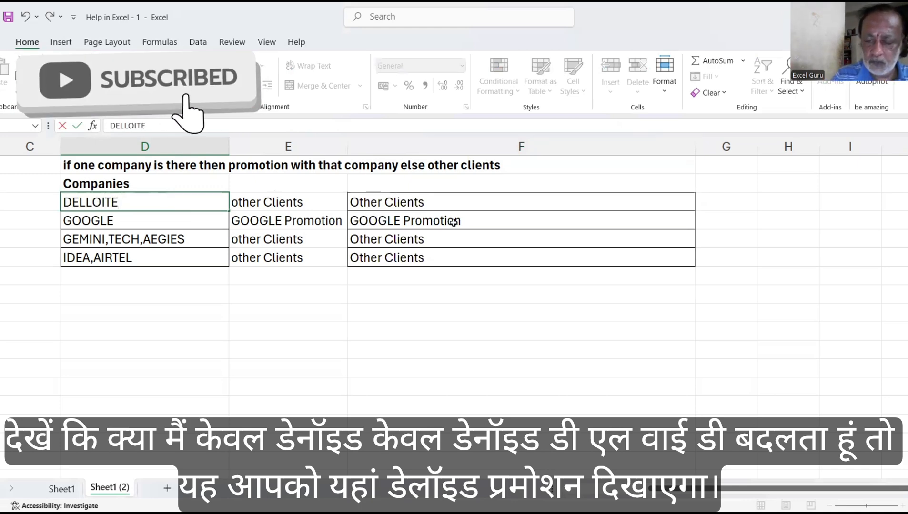
pyautogui.press('Return')
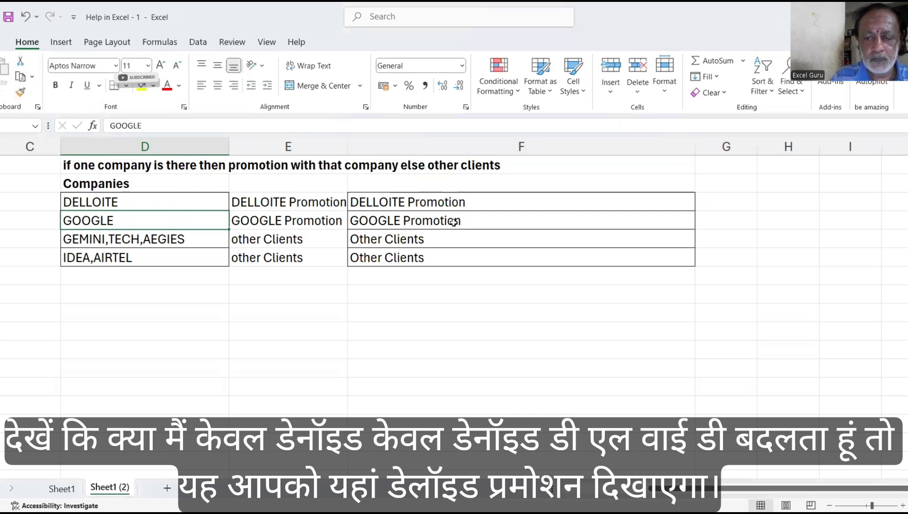